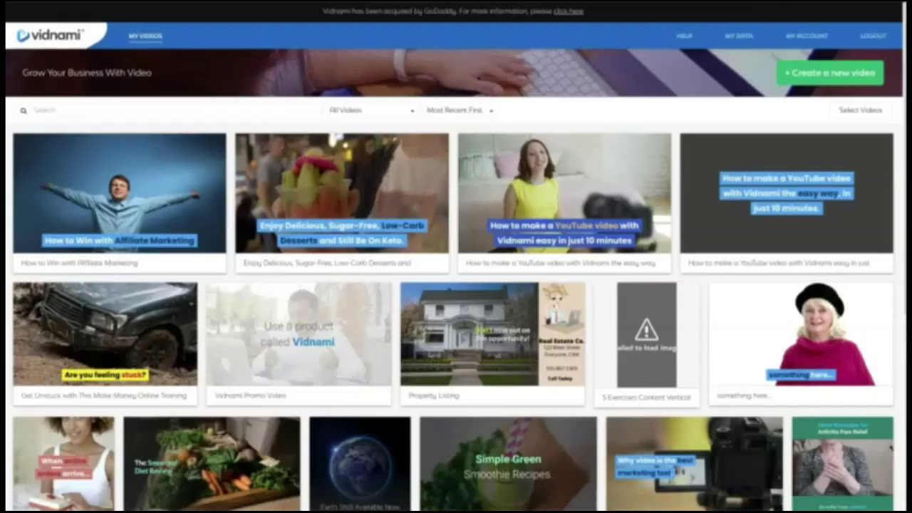
# - Create a new content video using the first Cool Blue landscape template
pyautogui.click(62, 244)
pyautogui.click(816, 375)
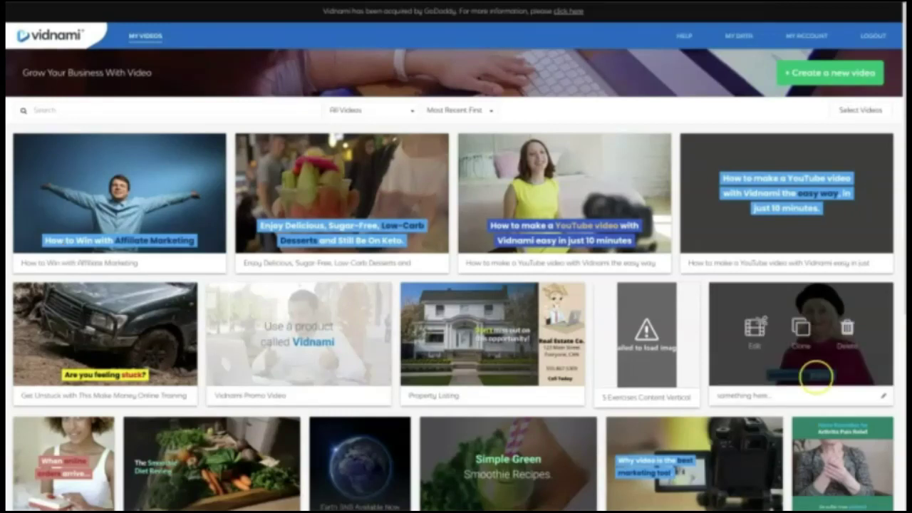
pyautogui.click(62, 246)
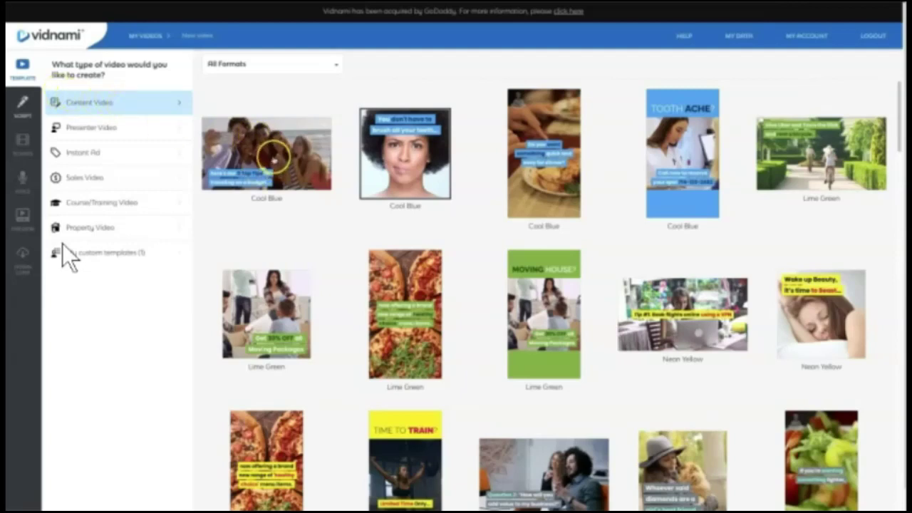
pyautogui.click(273, 153)
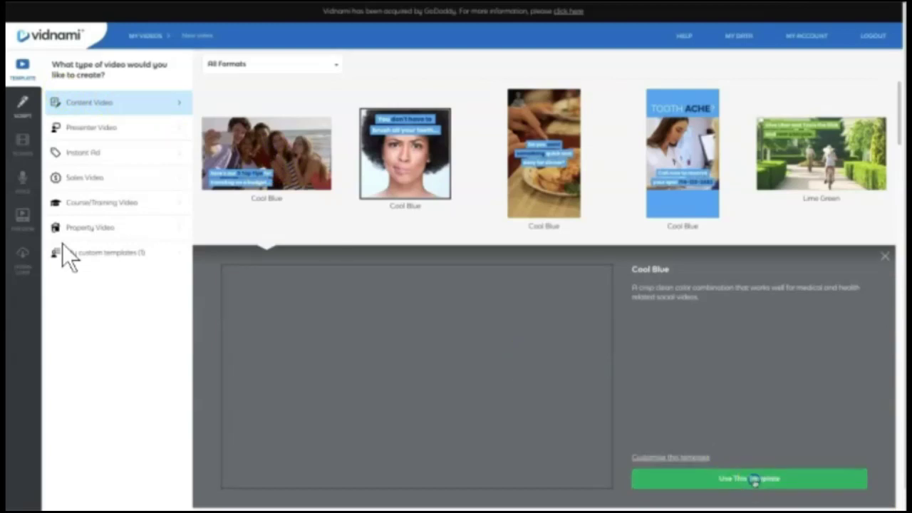
pyautogui.click(754, 480)
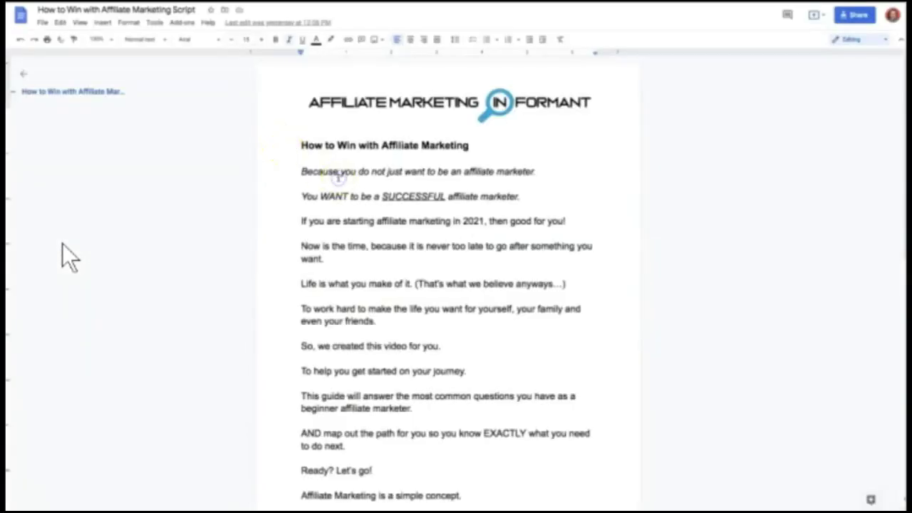
# - Copy the entire "How to Win with Affiliate Marketing" script from Google Docs into the Vidnami script and build the scenes from it
pyautogui.press('super+a')
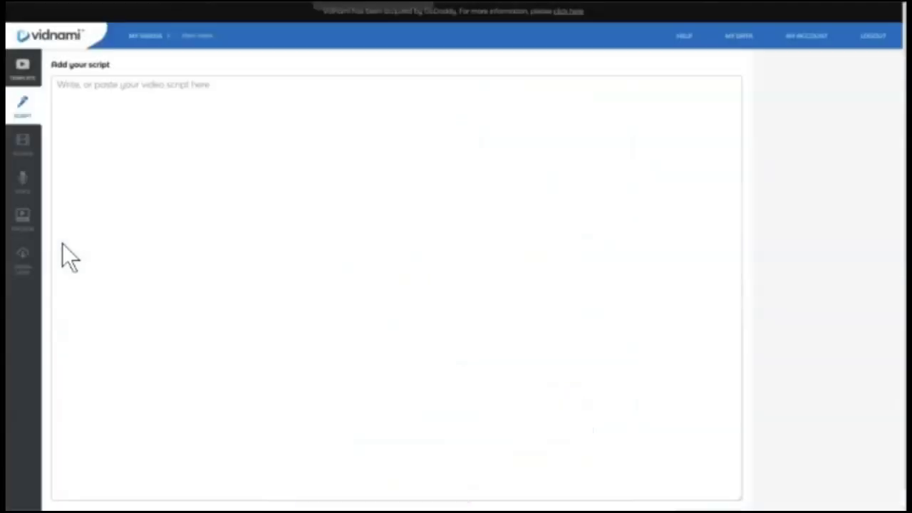
pyautogui.press('super+v')
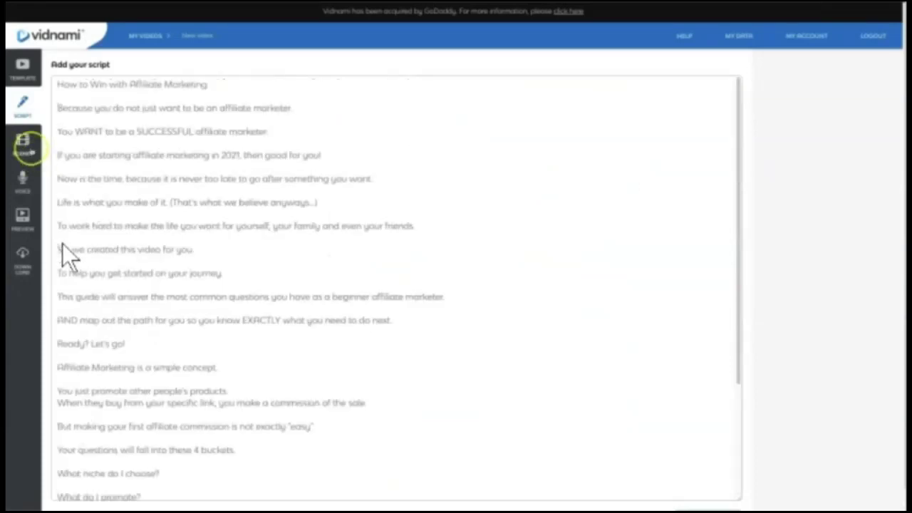
pyautogui.click(23, 142)
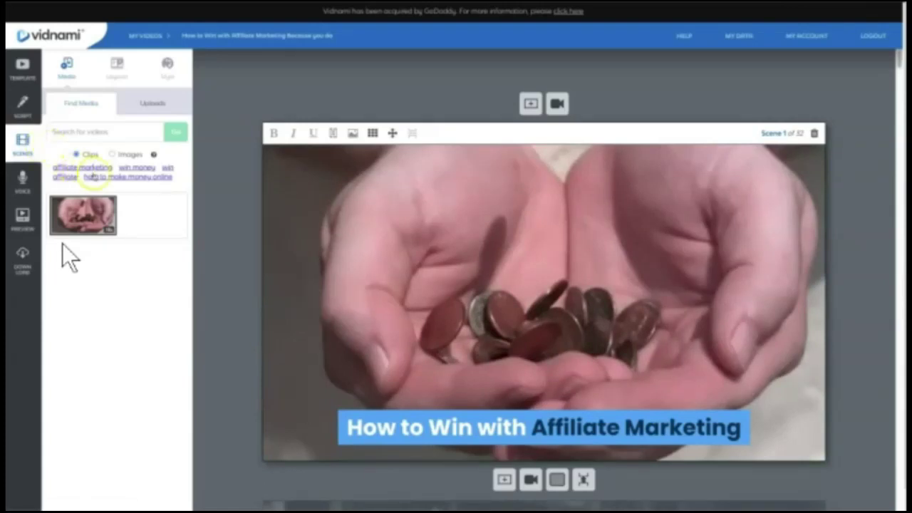
# - Search clips for the suggested term "affiliate marketing" and use the one of two colleagues with a laptop as scene 1's background
pyautogui.click(86, 168)
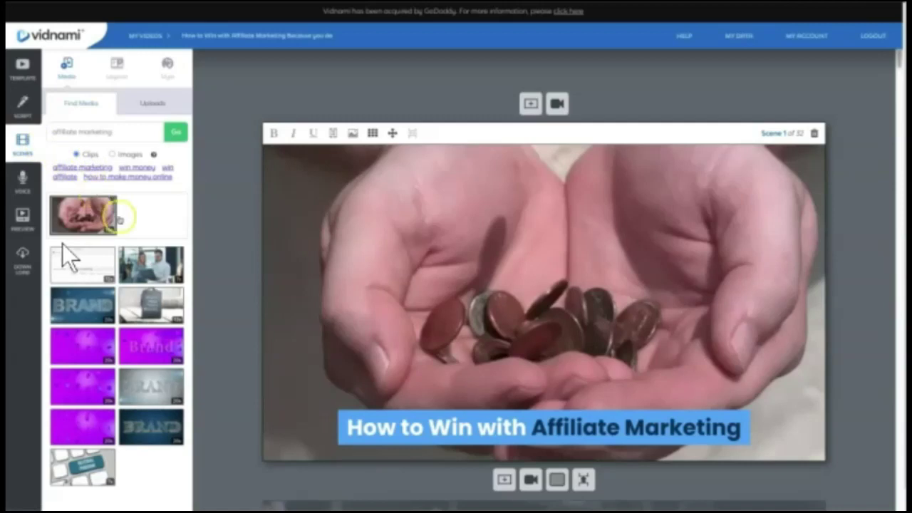
pyautogui.click(151, 264)
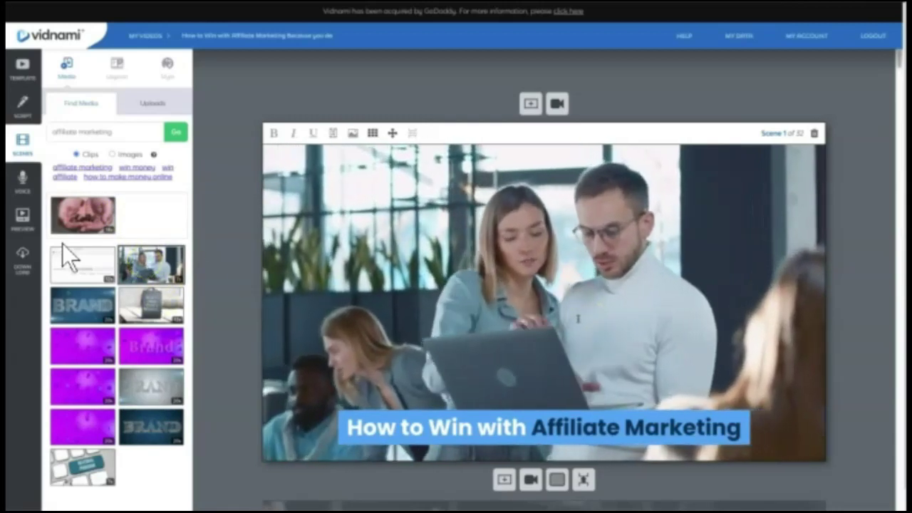
# - Highlight the word "not" in the scene 2 caption, keeping its wording as it is
pyautogui.moveTo(899, 60); pyautogui.dragTo(899, 78)
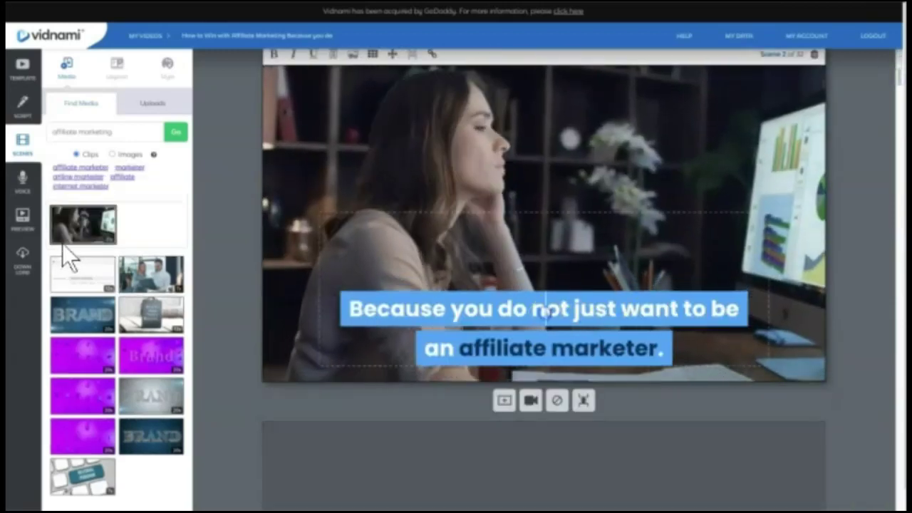
pyautogui.click(543, 311)
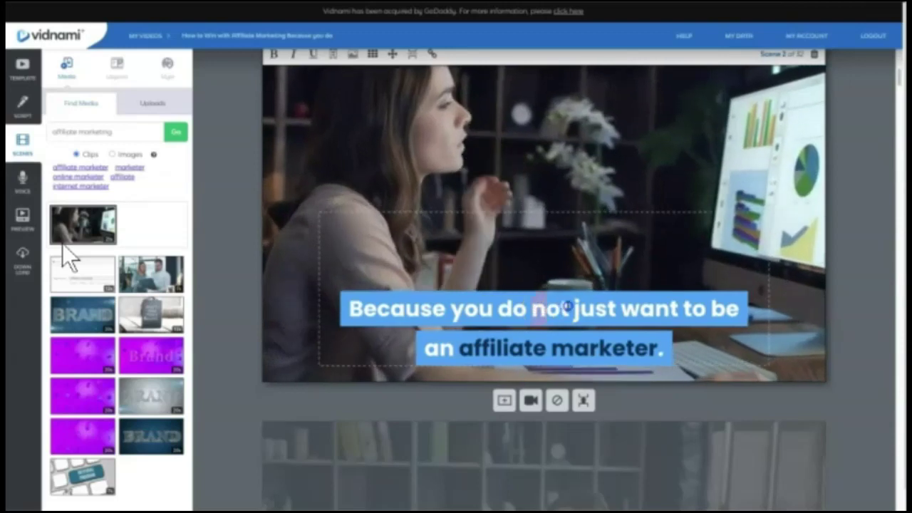
pyautogui.click(568, 310)
pyautogui.write('e')
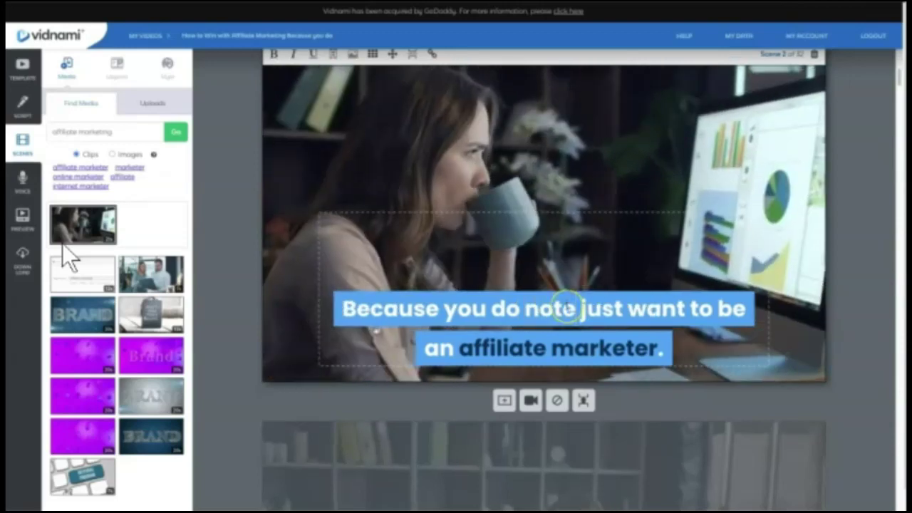
pyautogui.press('BackSpace')
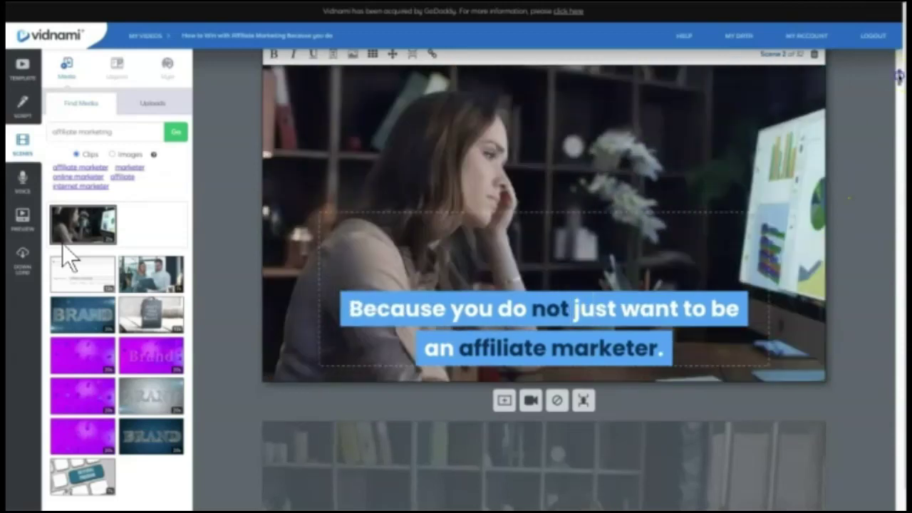
# - Hide the scene 2 caption text and show it again
pyautogui.scroll(1, 899, 64)
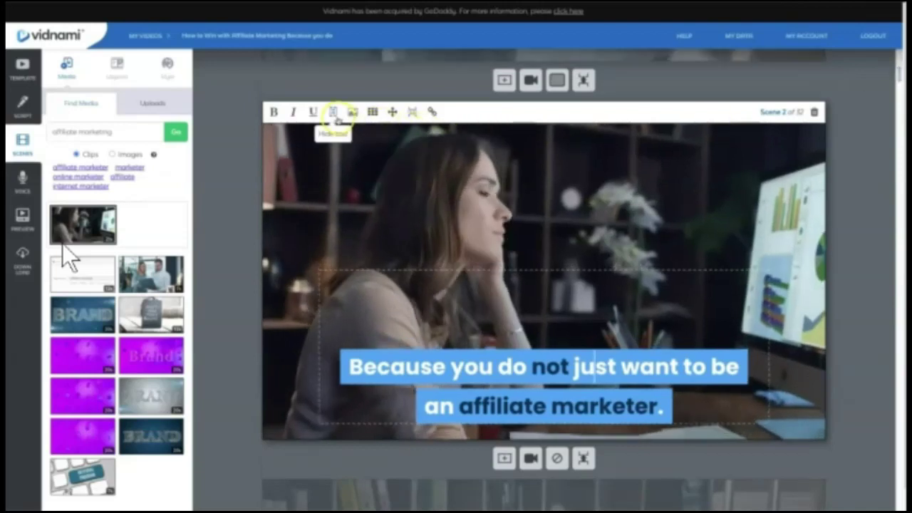
pyautogui.click(332, 112)
pyautogui.click(333, 112)
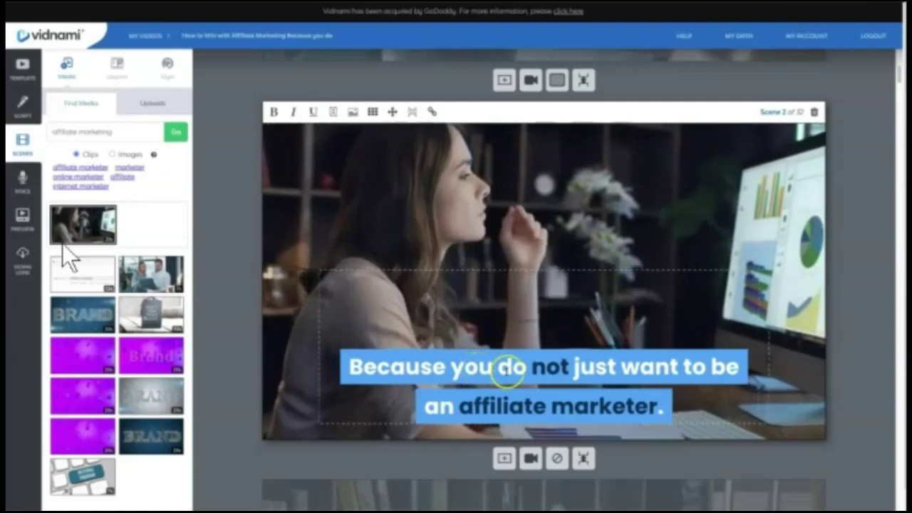
# - Place the scene 2 caption in the upper-right position of the frame and open the background adjustment
pyautogui.click(373, 112)
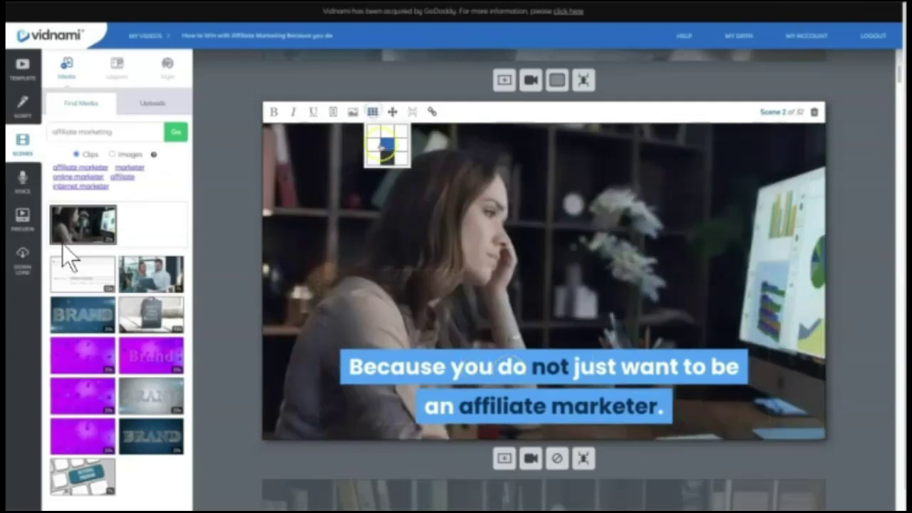
pyautogui.click(401, 131)
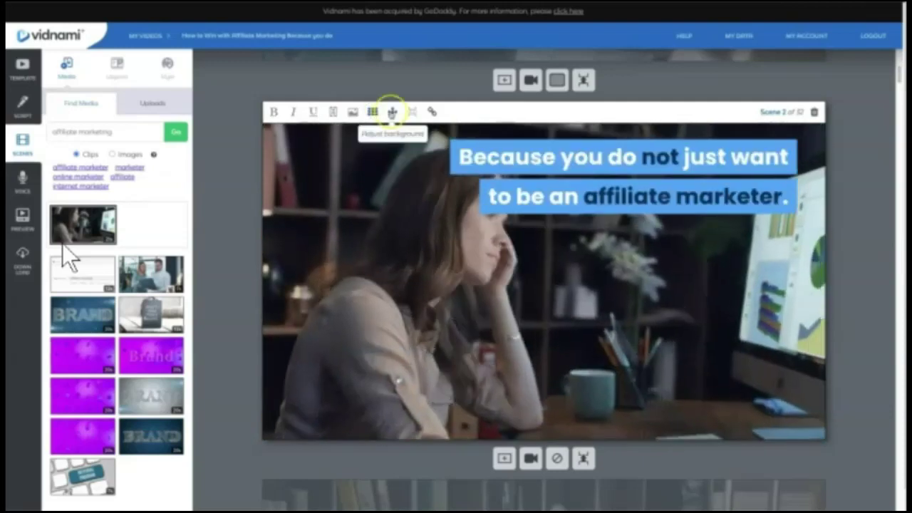
pyautogui.click(392, 112)
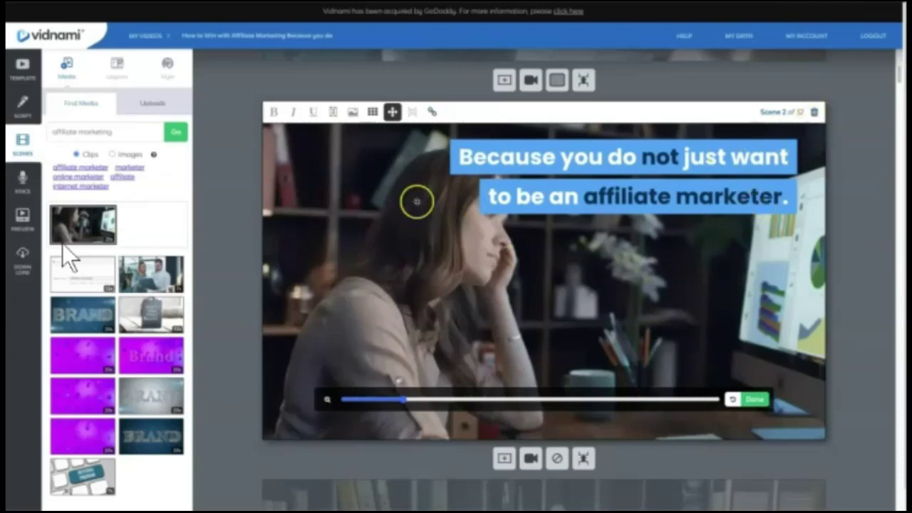
# - Give the video an auto-voice track, choose Fast Break 100 Bpm as its background music, and view the personal music list
pyautogui.click(22, 179)
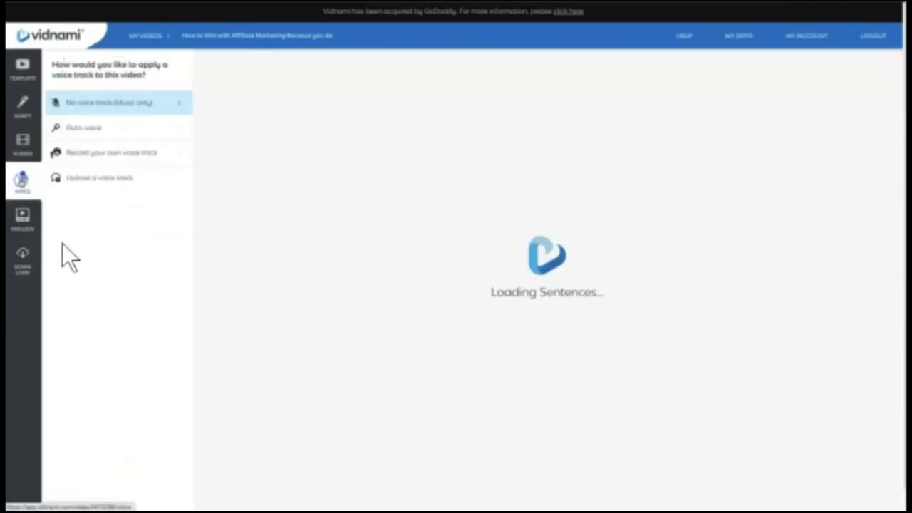
pyautogui.click(85, 128)
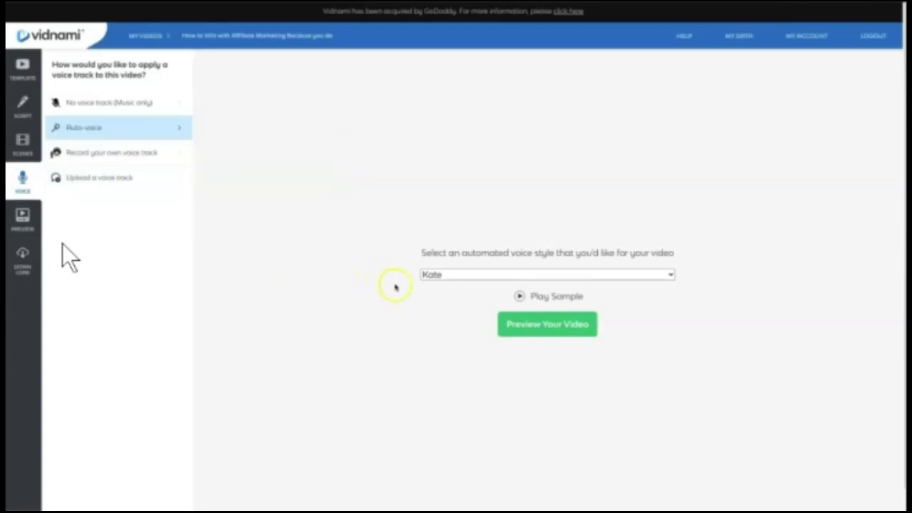
pyautogui.click(22, 216)
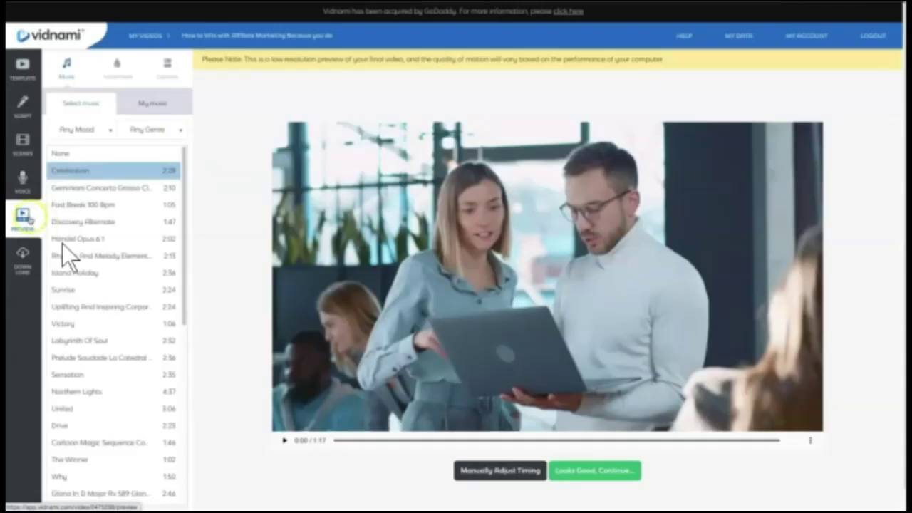
pyautogui.click(170, 205)
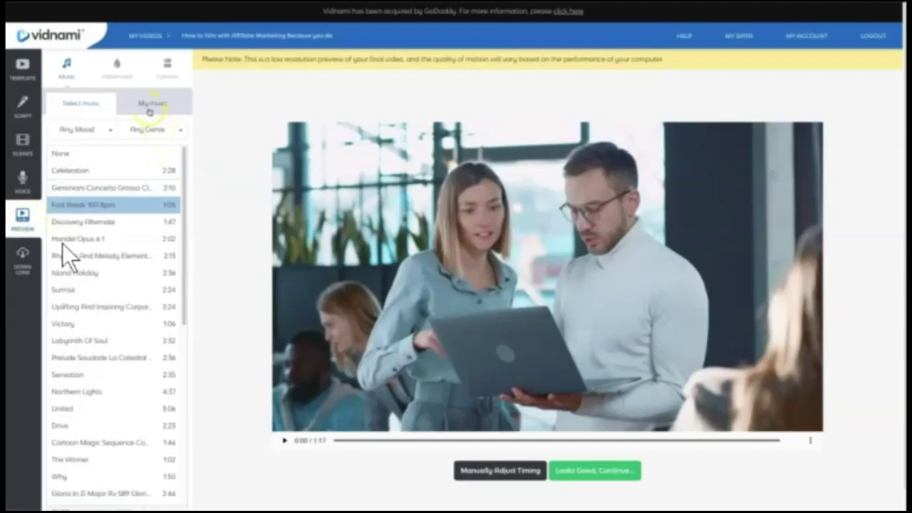
pyautogui.click(149, 108)
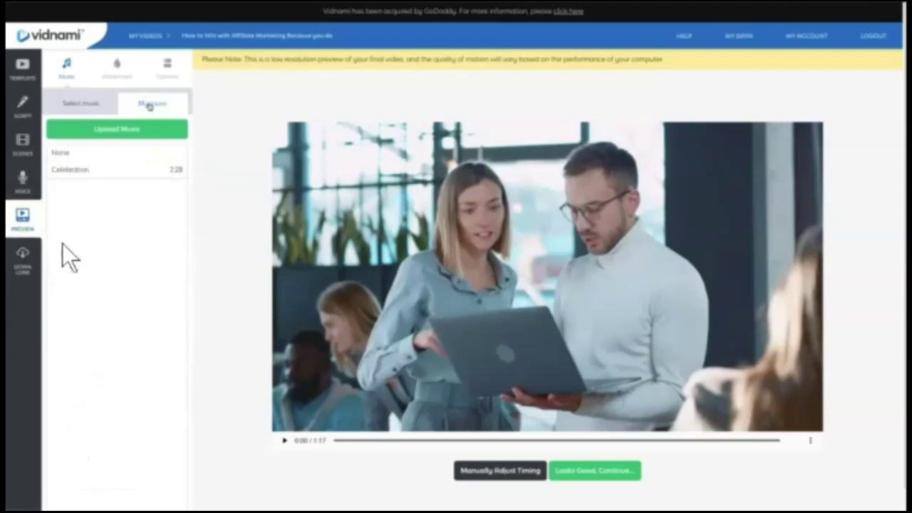
# - Set the music volume to 10% and apply a voice track speed of 104%
pyautogui.click(166, 67)
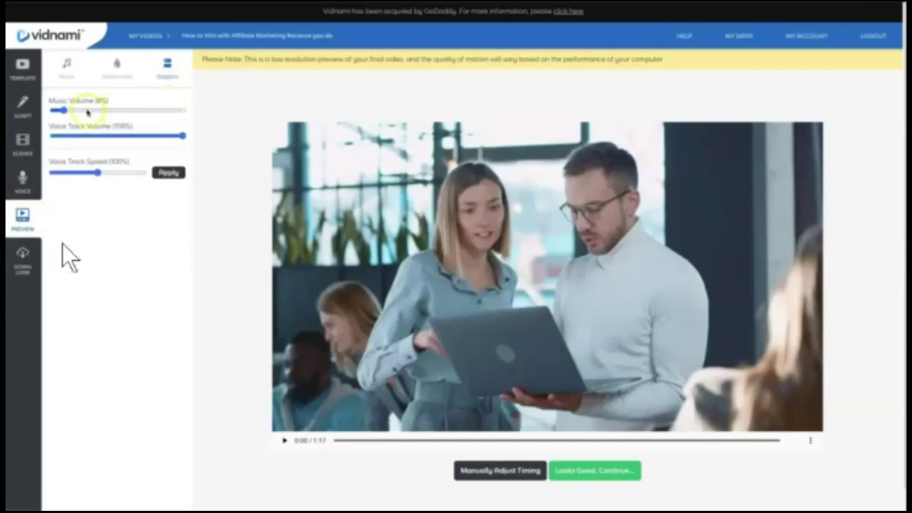
pyautogui.click(65, 110)
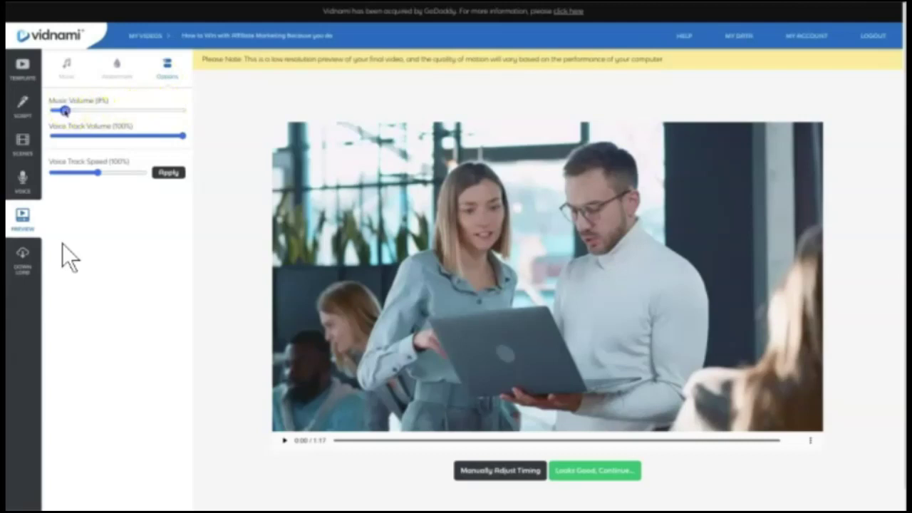
pyautogui.moveTo(65, 110); pyautogui.dragTo(66, 110)
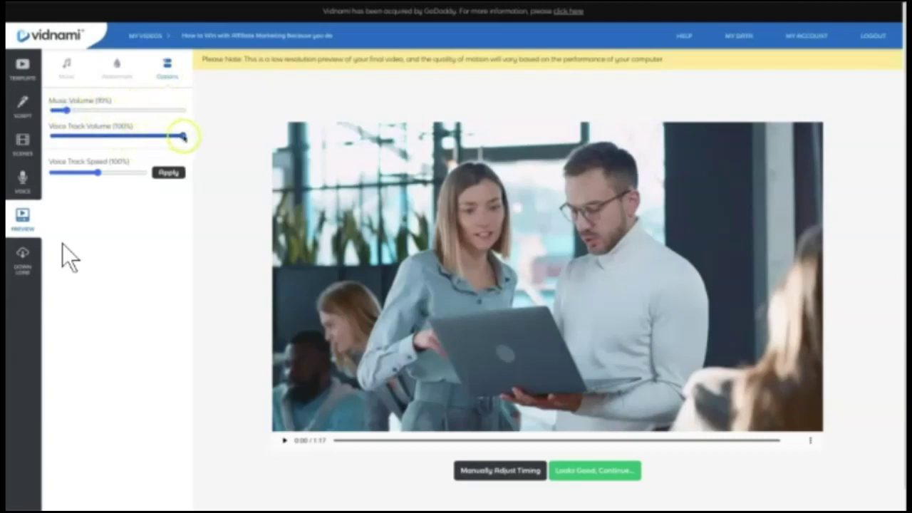
pyautogui.moveTo(97, 172); pyautogui.dragTo(104, 173)
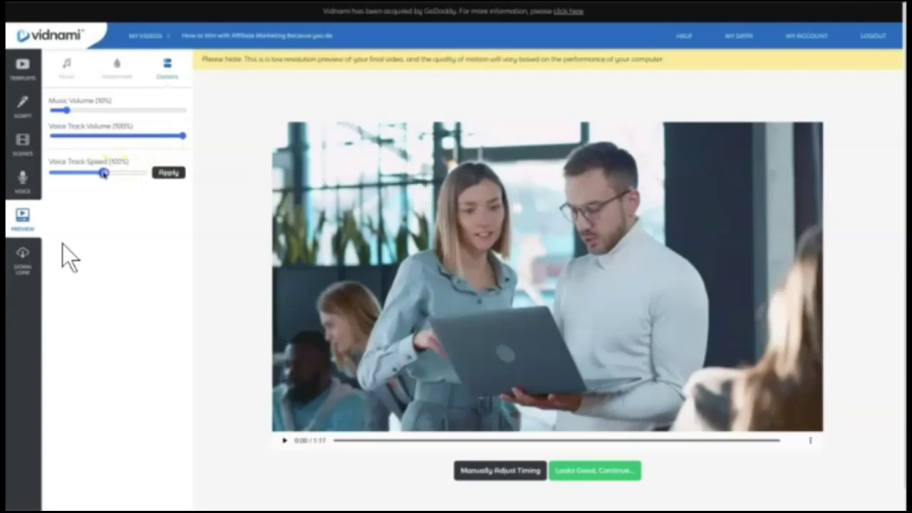
pyautogui.click(163, 173)
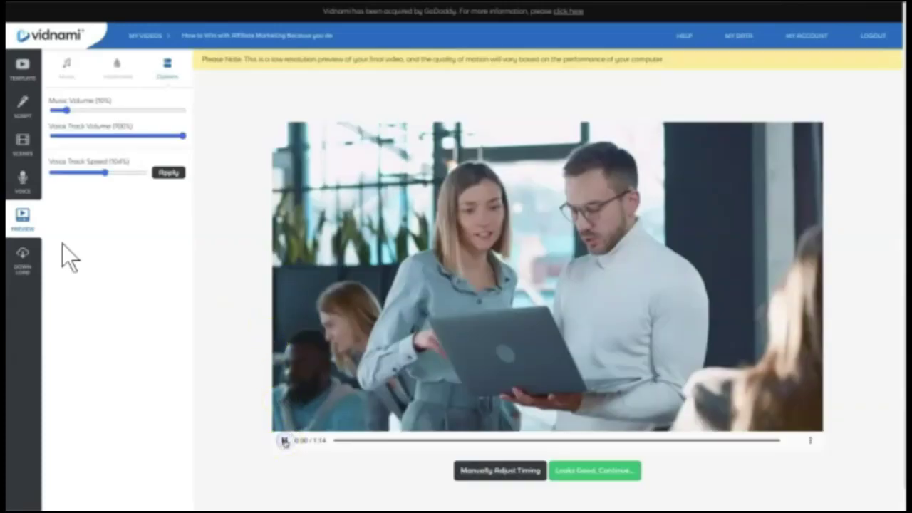
# - Play the opening of the video preview and approve it to continue to the download stage
pyautogui.click(285, 442)
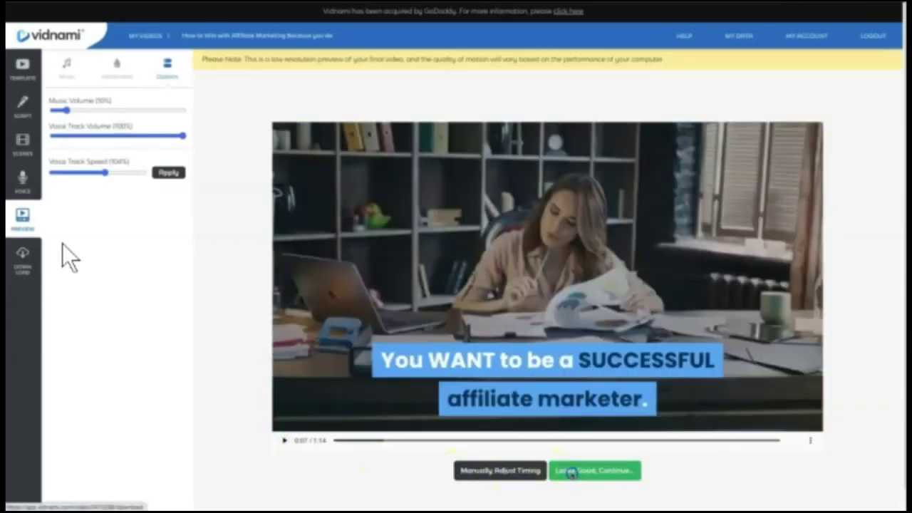
pyautogui.click(572, 472)
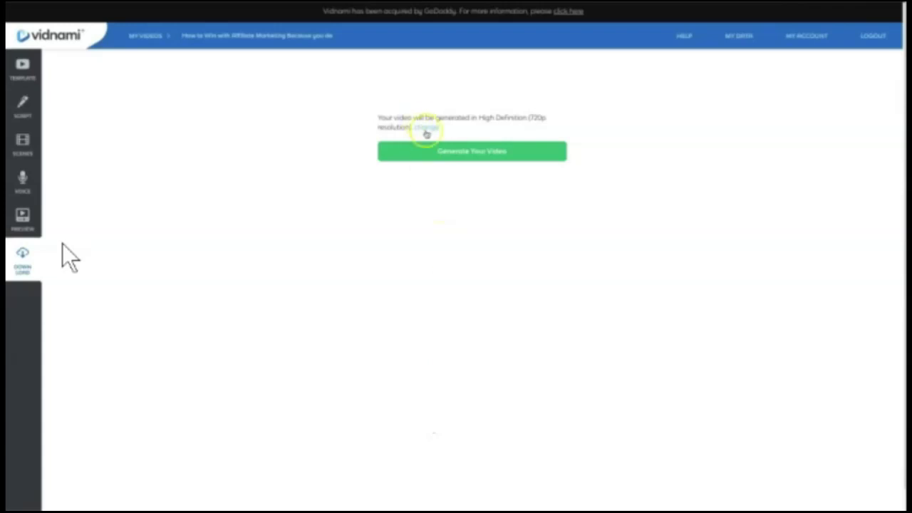
# - Generate the video at Full HD 1080p resolution and download it
pyautogui.click(427, 128)
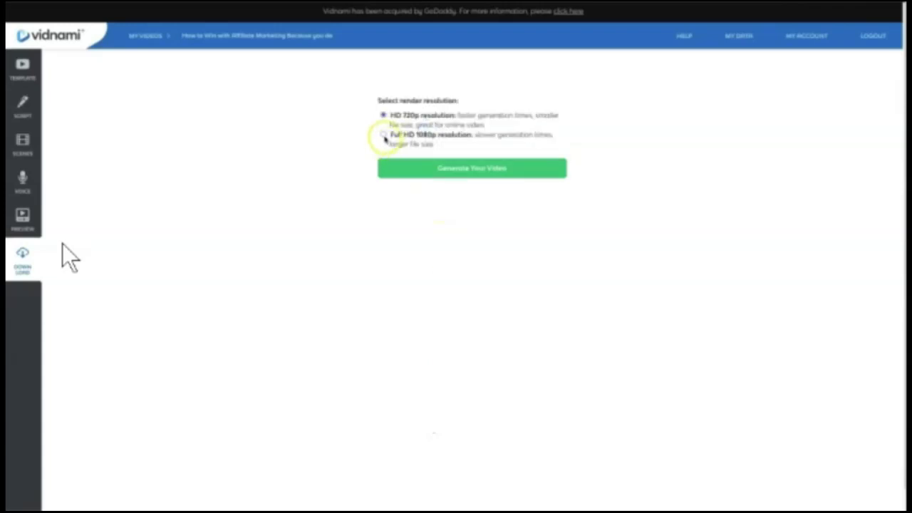
pyautogui.click(384, 136)
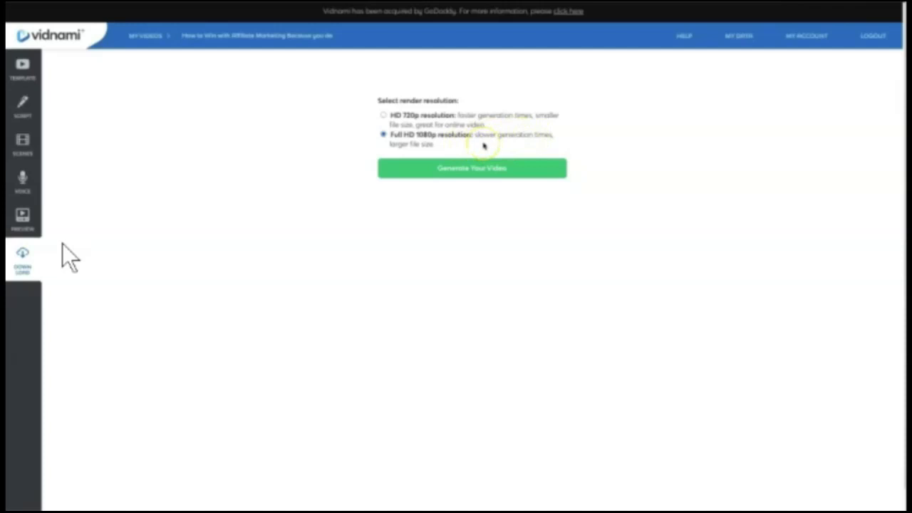
pyautogui.click(492, 167)
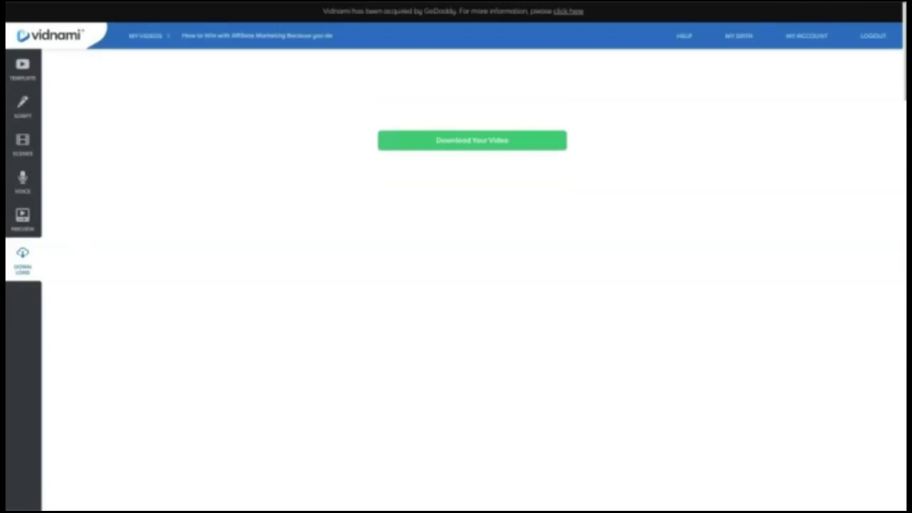
pyautogui.click(464, 140)
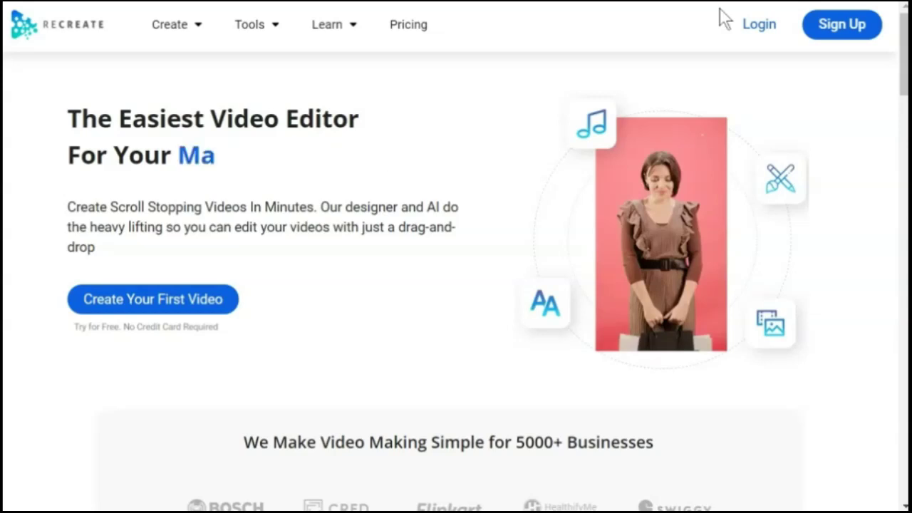
# - Log in to Recreate and start an AI - Text to Video project
pyautogui.click(761, 27)
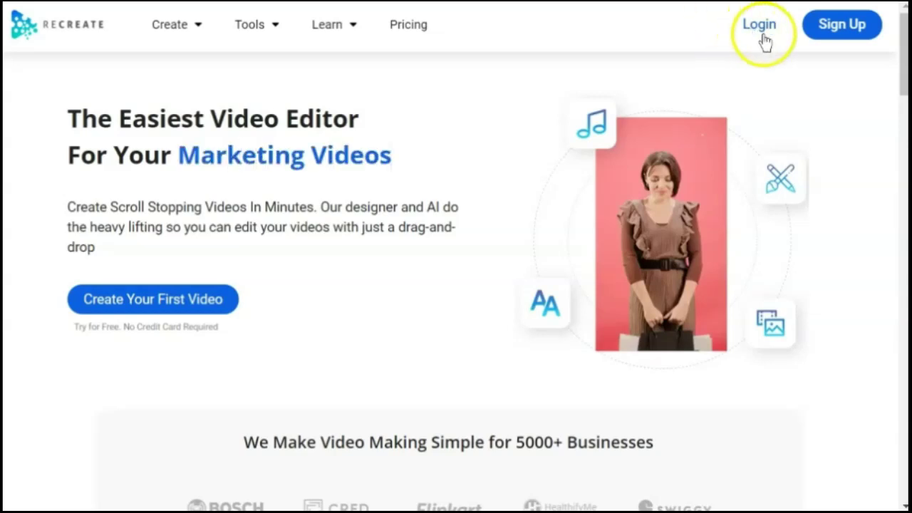
pyautogui.click(430, 341)
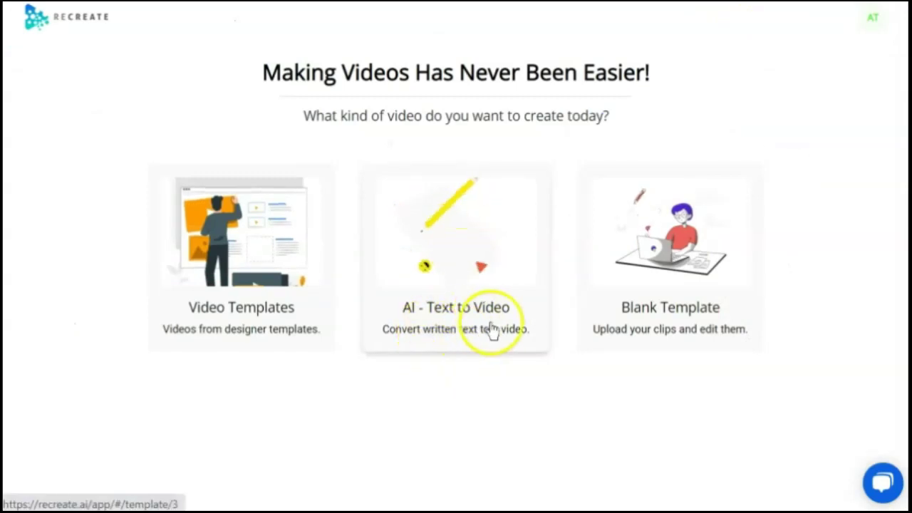
pyautogui.click(468, 328)
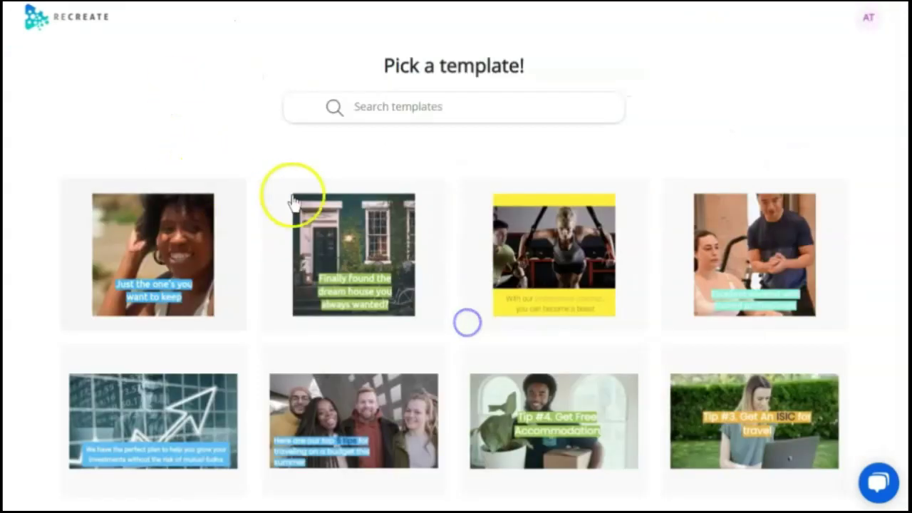
# - Preview the 16:9 Water Blue template and choose it for the video
pyautogui.scroll(-3, 428, 228)
pyautogui.click(369, 248)
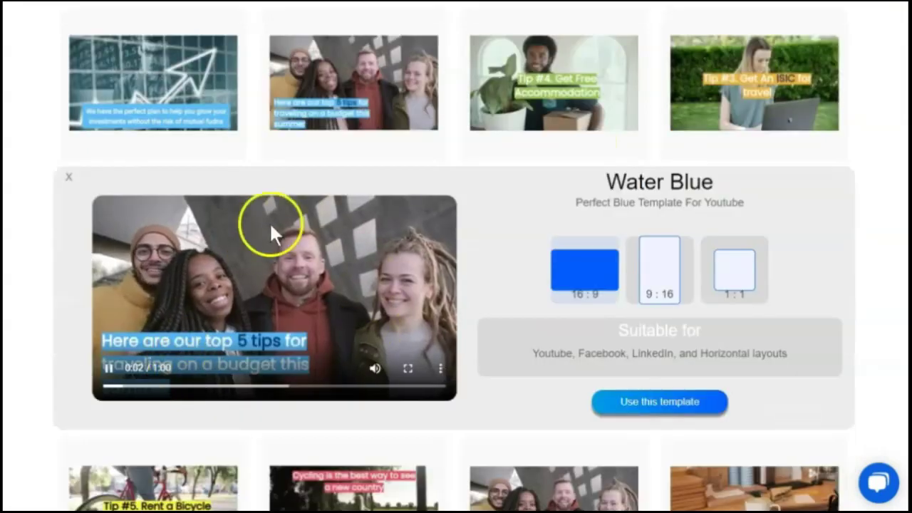
pyautogui.click(373, 369)
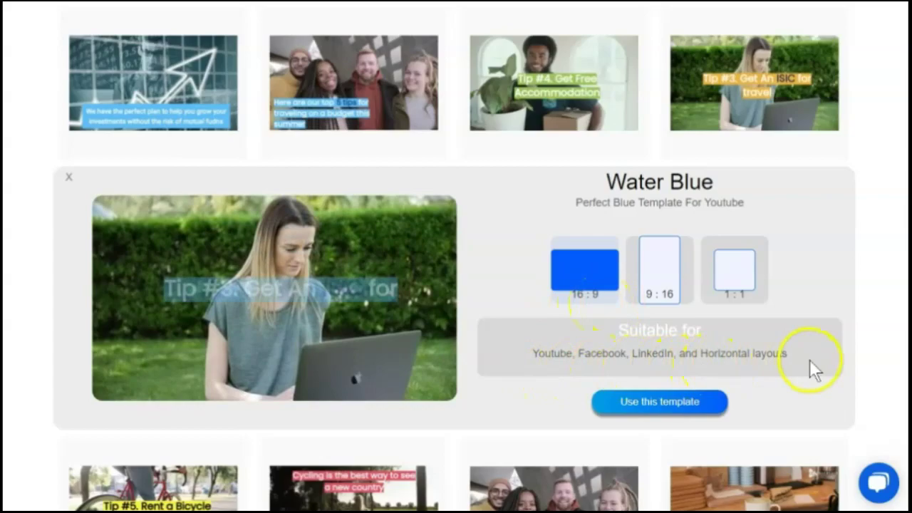
pyautogui.click(646, 401)
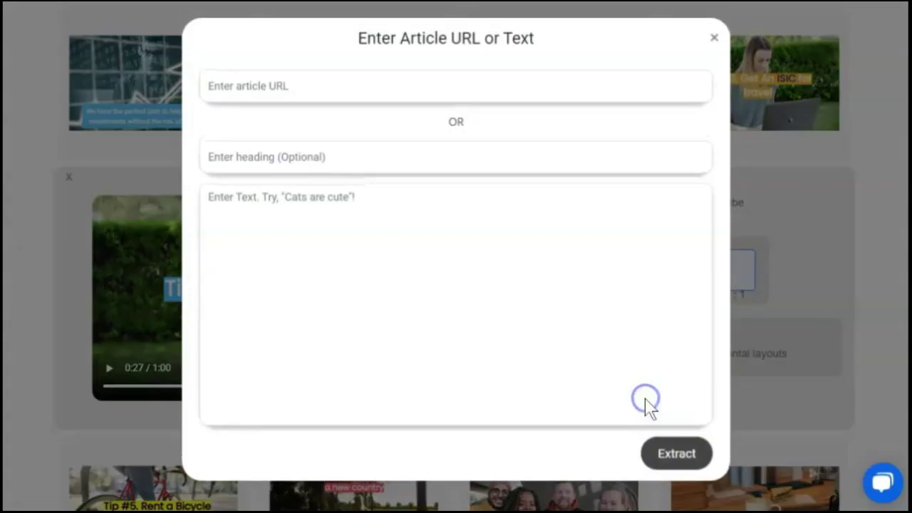
# - Switch to Google Docs and copy the whole script, starting from the heading "How to Win with Affiliate Marketing"
pyautogui.click(239, 90)
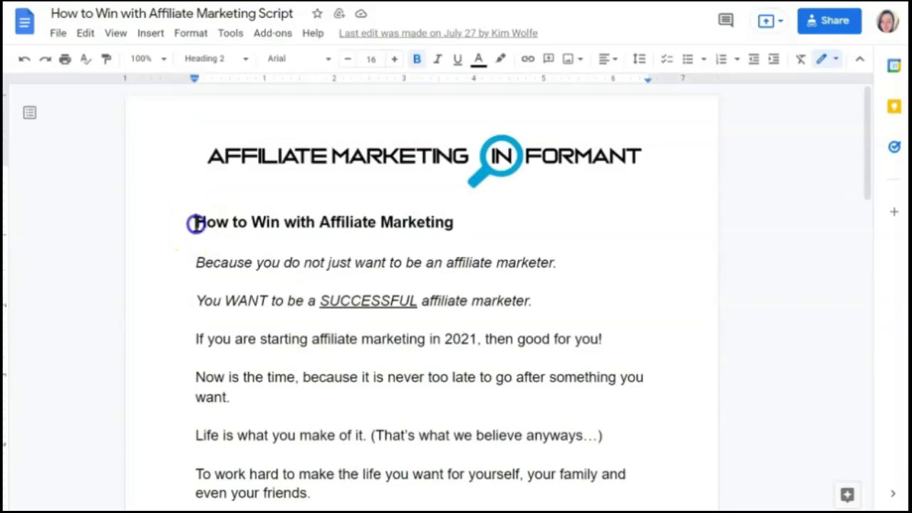
pyautogui.moveTo(195, 224); pyautogui.dragTo(636, 485)
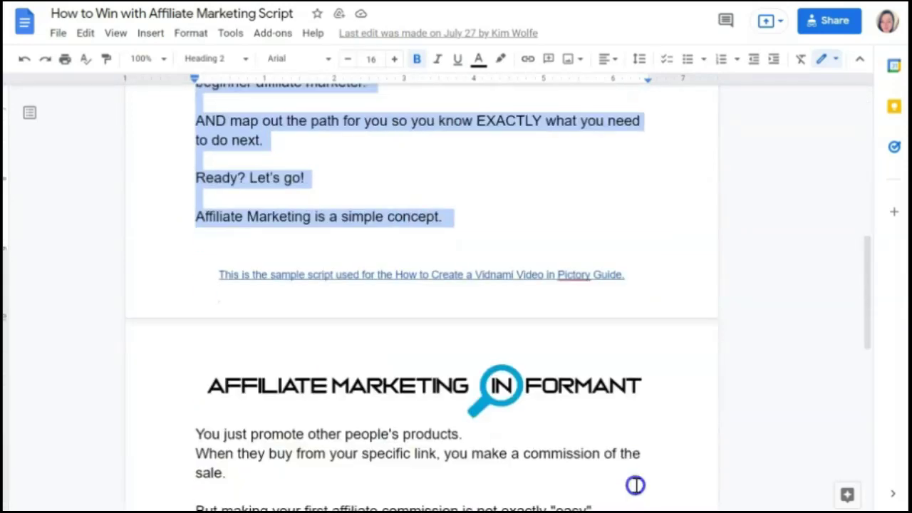
pyautogui.scroll(-5, 635, 485)
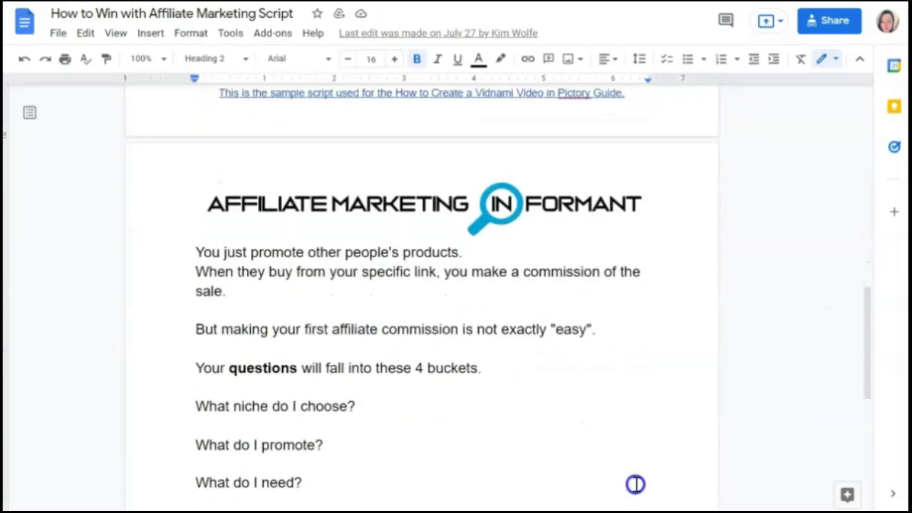
pyautogui.scroll(-3, 636, 484)
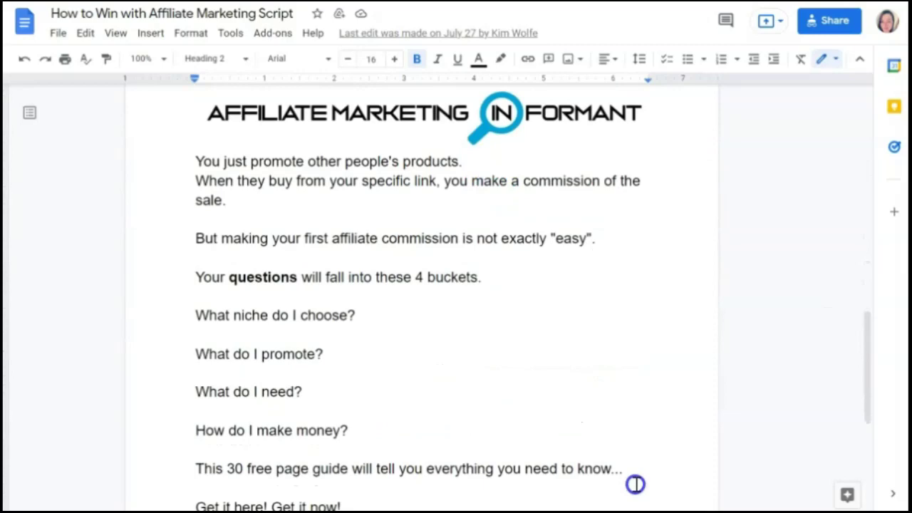
pyautogui.scroll(-3, 636, 484)
# - Paste the copied script into Recreate as the video's text and extract its sentences and keywords
pyautogui.rightClick(275, 204)
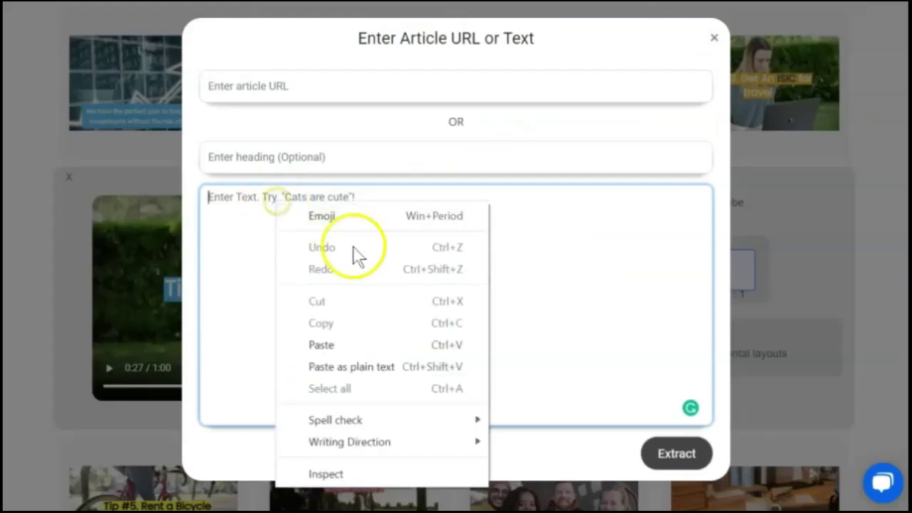
pyautogui.click(361, 347)
pyautogui.click(690, 456)
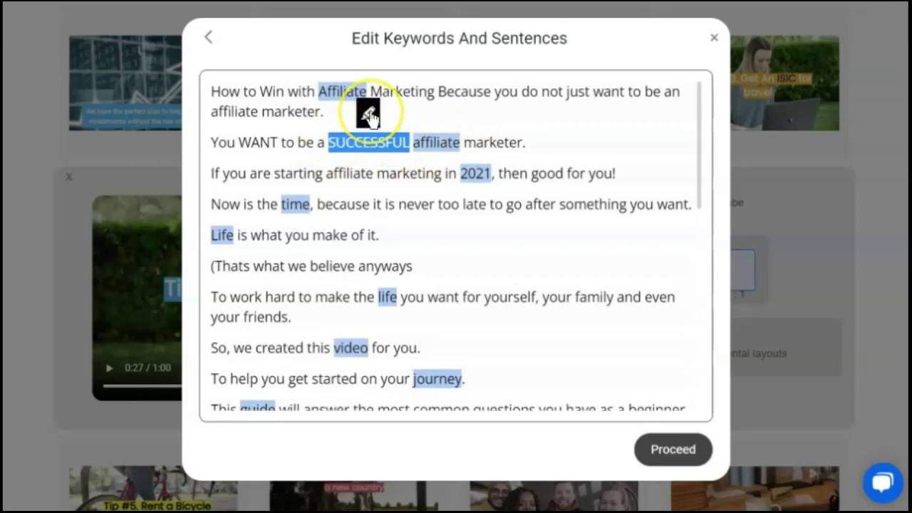
# - Remove the keyword highlight from "affiliate" in the sentence "You WANT to be a SUCCESSFUL affiliate marketer."
pyautogui.click(437, 142)
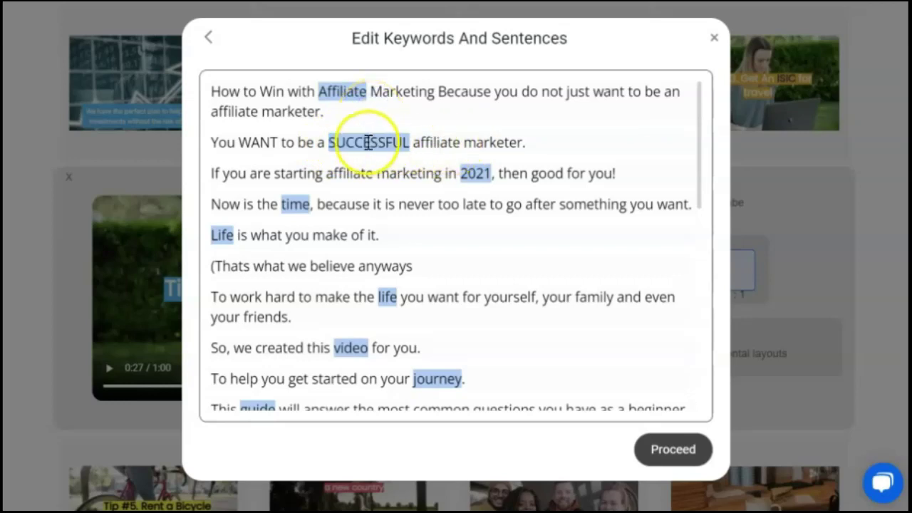
pyautogui.moveTo(419, 142); pyautogui.dragTo(516, 142)
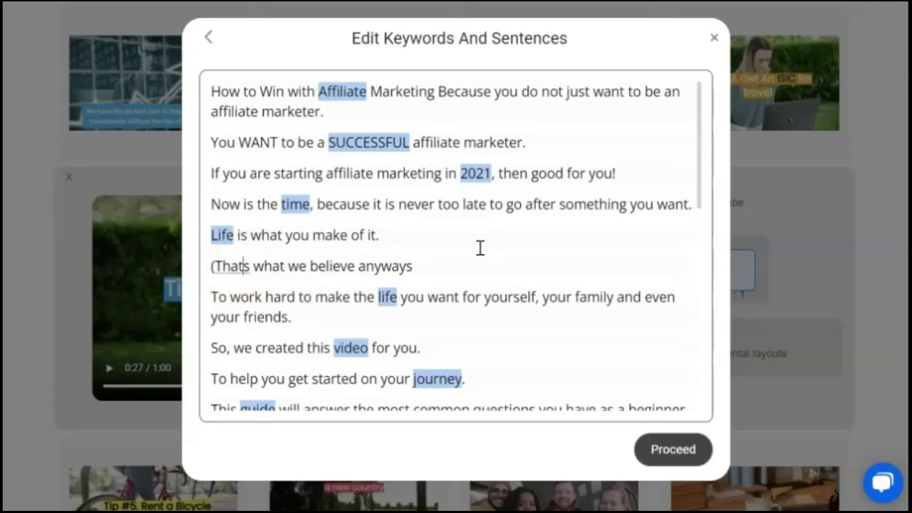
# - Place "(That's what we believe anyways...)" directly after "Life is what you make of it." and proceed to the scene editor
pyautogui.write("'")
pyautogui.moveTo(406, 267); pyautogui.dragTo(378, 237)
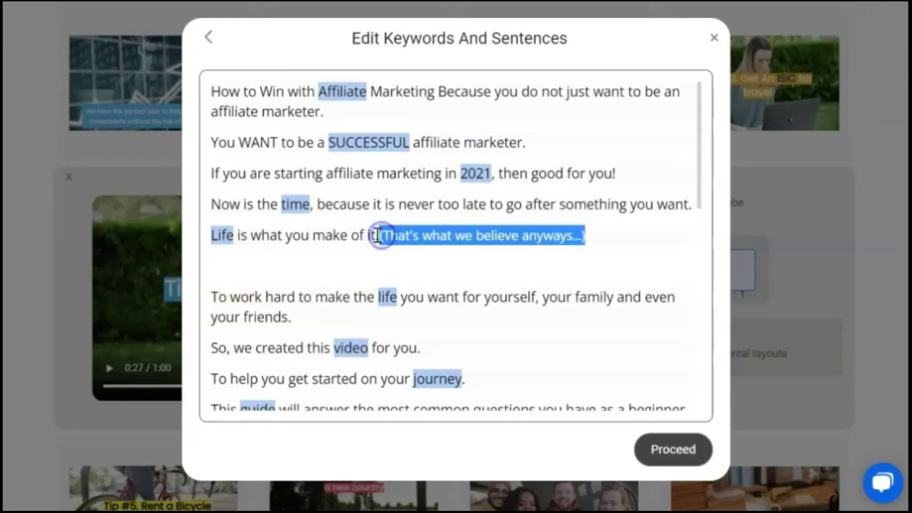
pyautogui.click(379, 236)
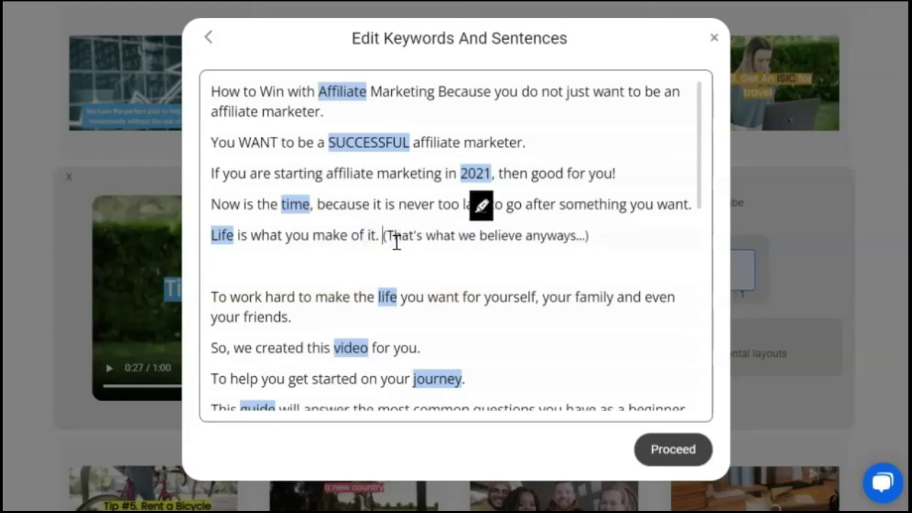
pyautogui.scroll(-10, 395, 240)
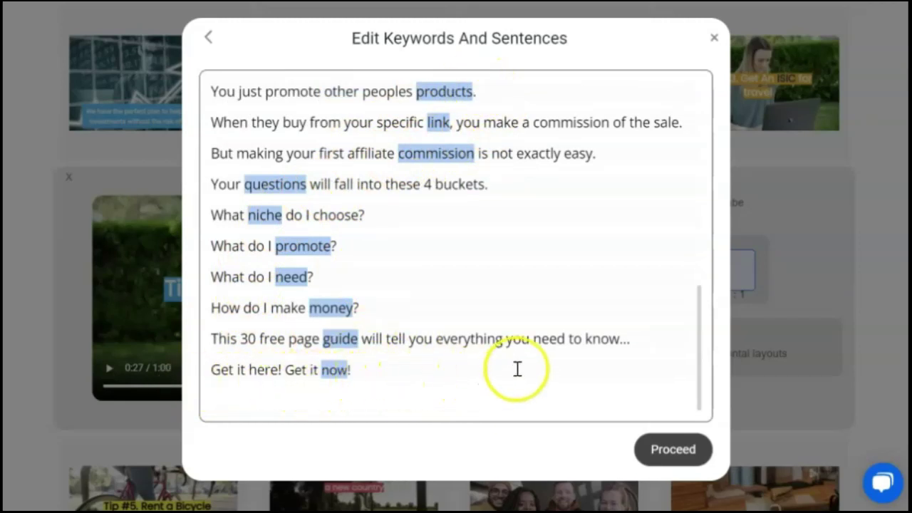
pyautogui.click(695, 460)
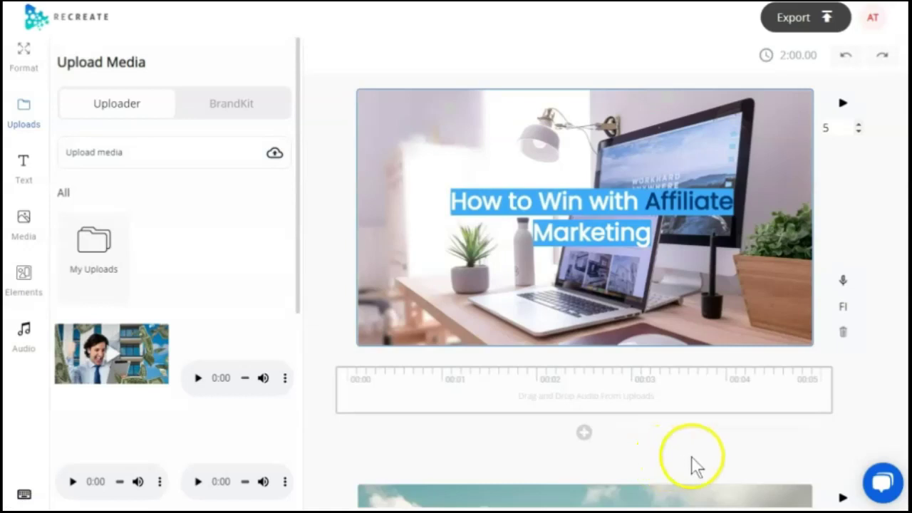
# - Look through the opening scenes of the generated video and examine the scene size and resolution settings
pyautogui.scroll(-4, 616, 421)
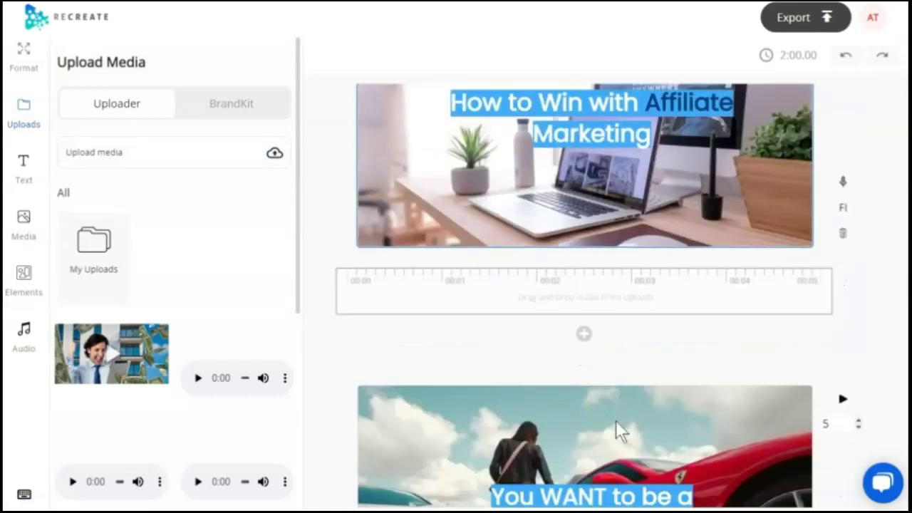
pyautogui.scroll(-4, 617, 423)
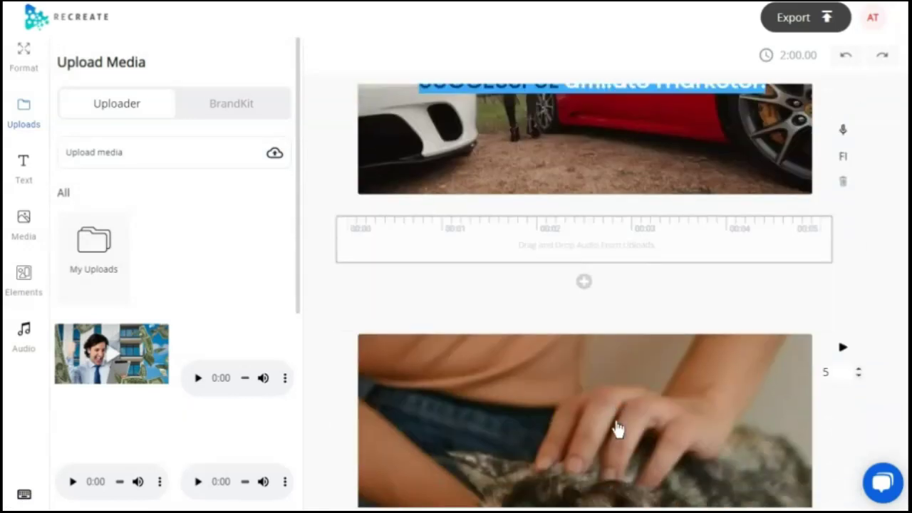
pyautogui.scroll(-8, 617, 429)
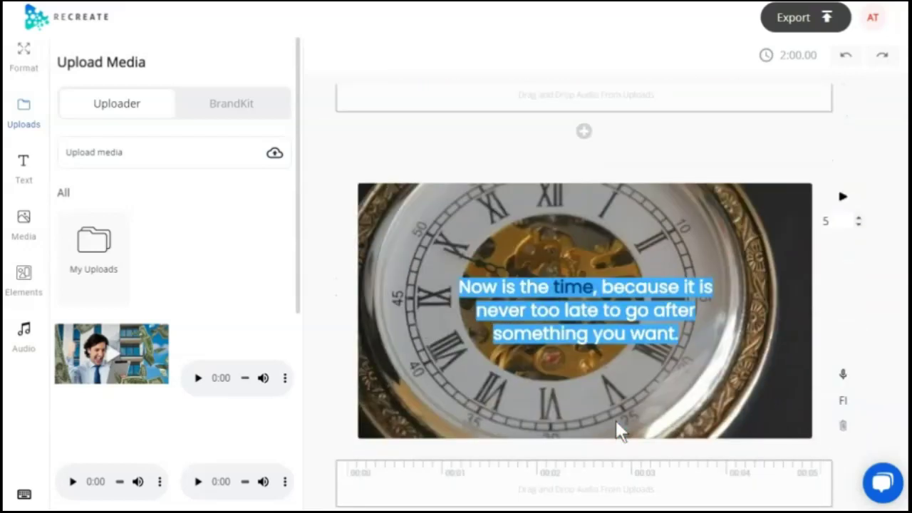
pyautogui.scroll(16, 617, 429)
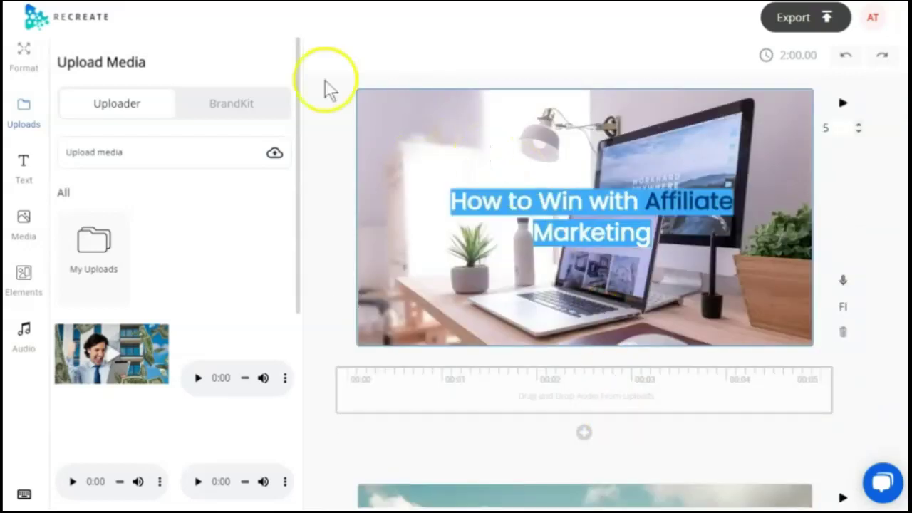
pyautogui.click(25, 60)
pyautogui.click(117, 312)
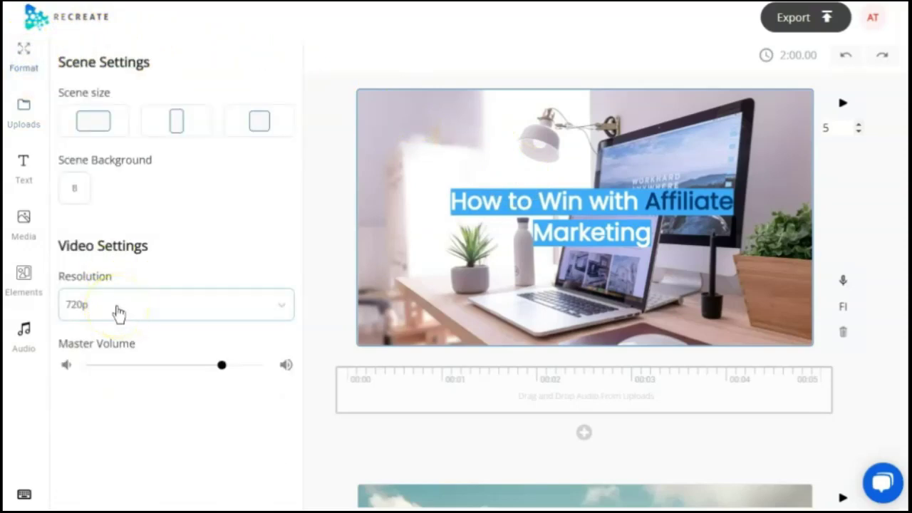
pyautogui.click(118, 312)
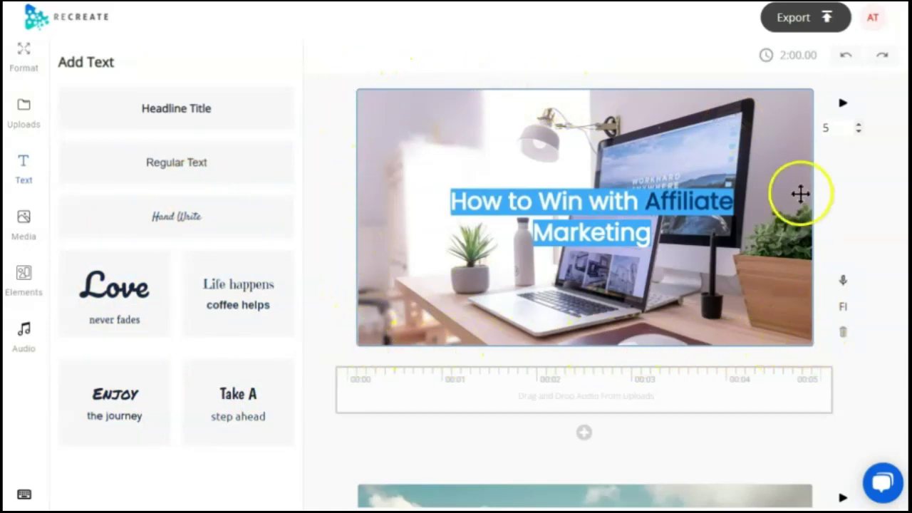
# - Select the first scene's headline text and examine its font, animation and layer position options
pyautogui.click(597, 204)
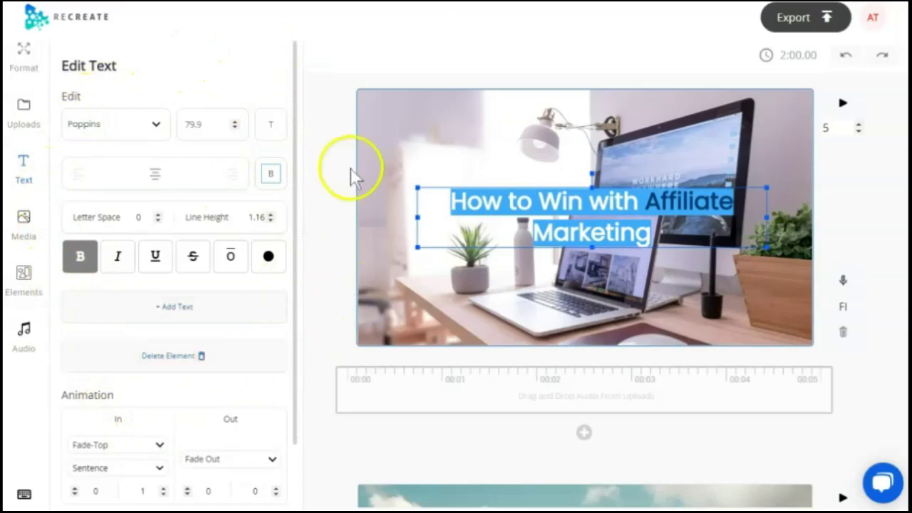
pyautogui.scroll(-1, 84, 344)
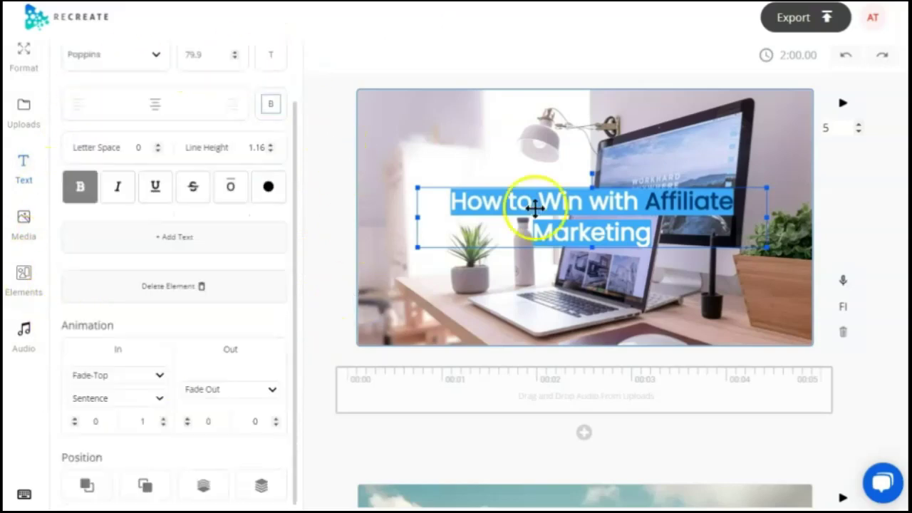
pyautogui.click(89, 483)
pyautogui.click(146, 484)
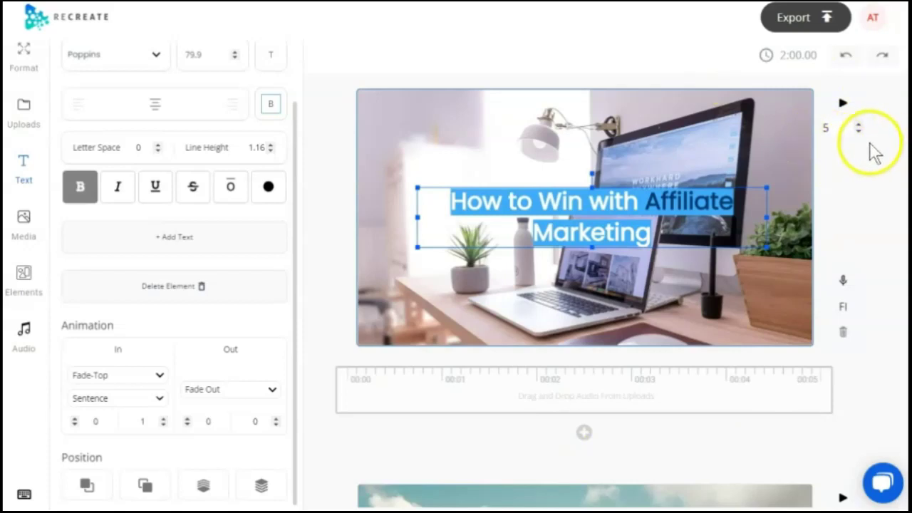
# - Try a duration of 5.4 seconds for the first scene and set it back to 5
pyautogui.click(859, 127)
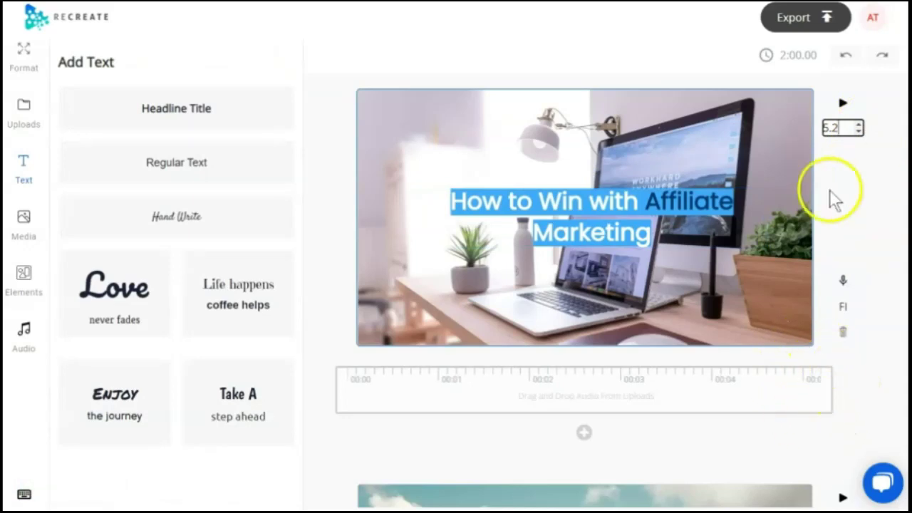
pyautogui.click(861, 127)
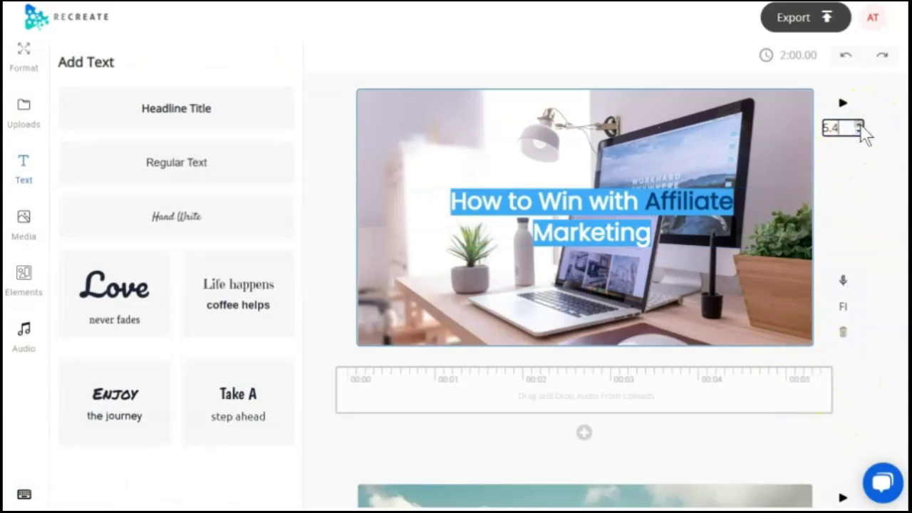
pyautogui.click(861, 131)
pyautogui.click(861, 131)
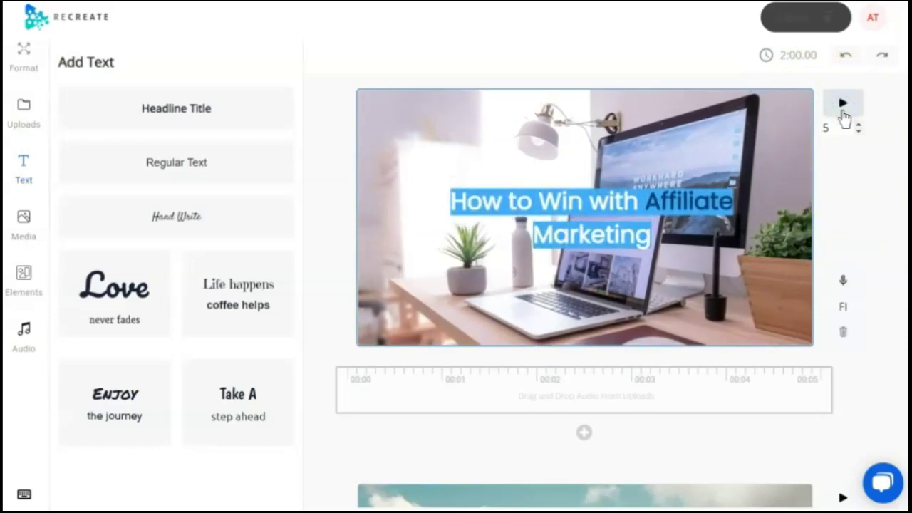
# - View the available transitions for the first scene and check the export preview, closing it without downloading
pyautogui.click(848, 308)
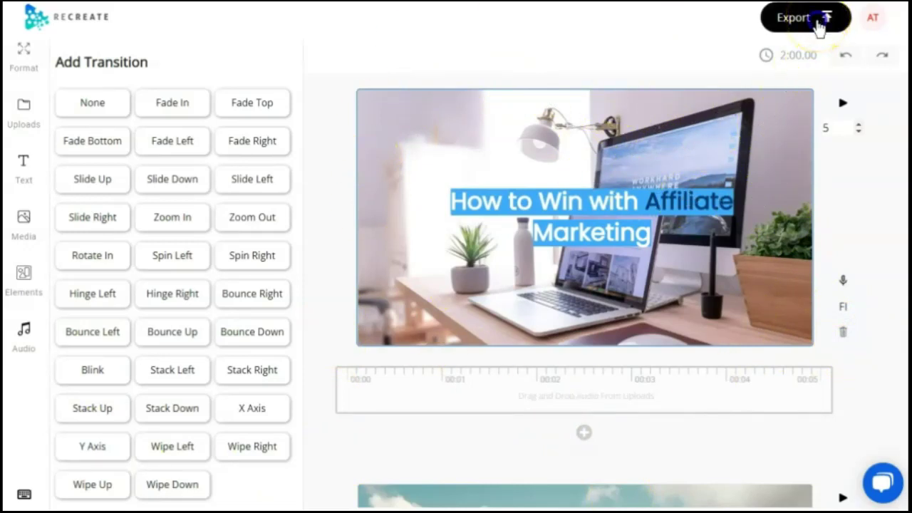
pyautogui.click(819, 21)
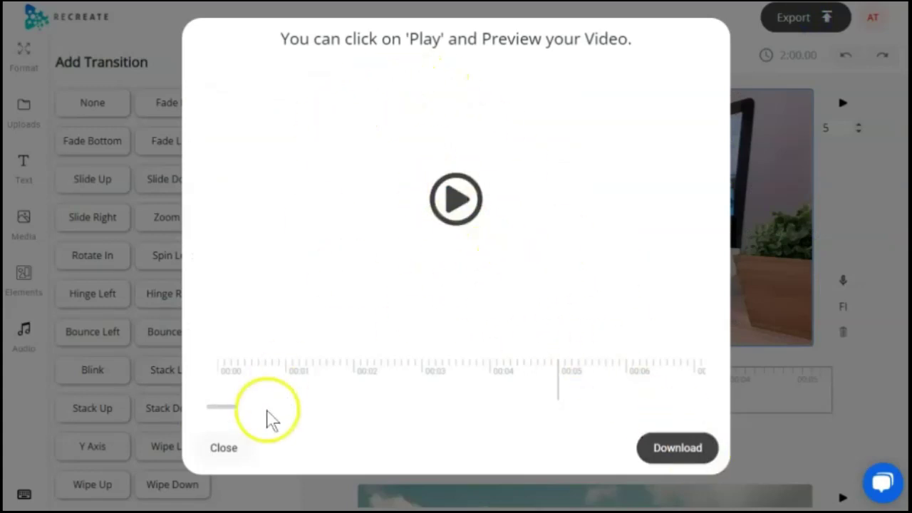
pyautogui.click(235, 450)
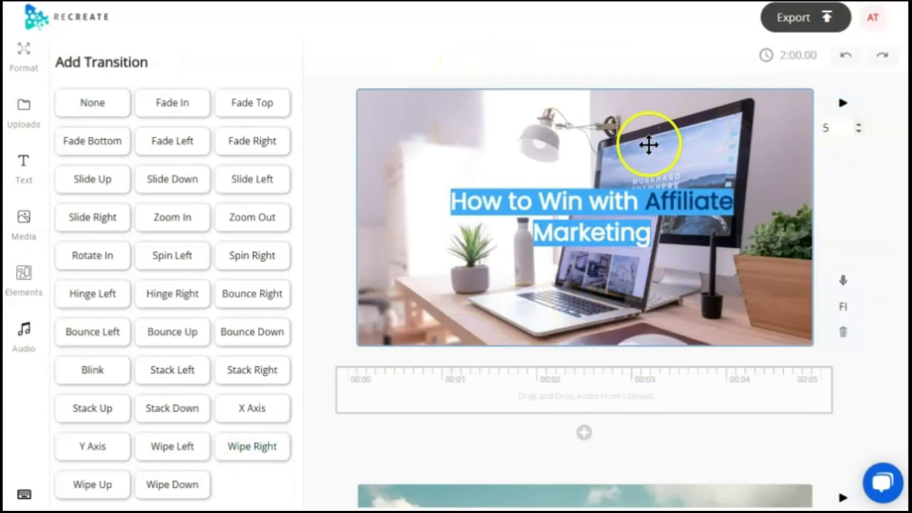
# - Examine the editing options of the first scene's background image and view the stock clips in the Media Gallery
pyautogui.click(648, 144)
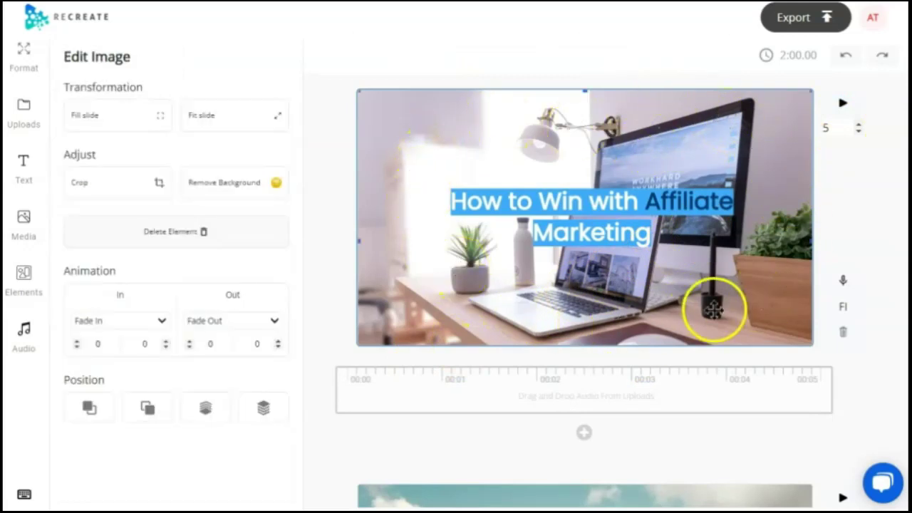
pyautogui.click(328, 166)
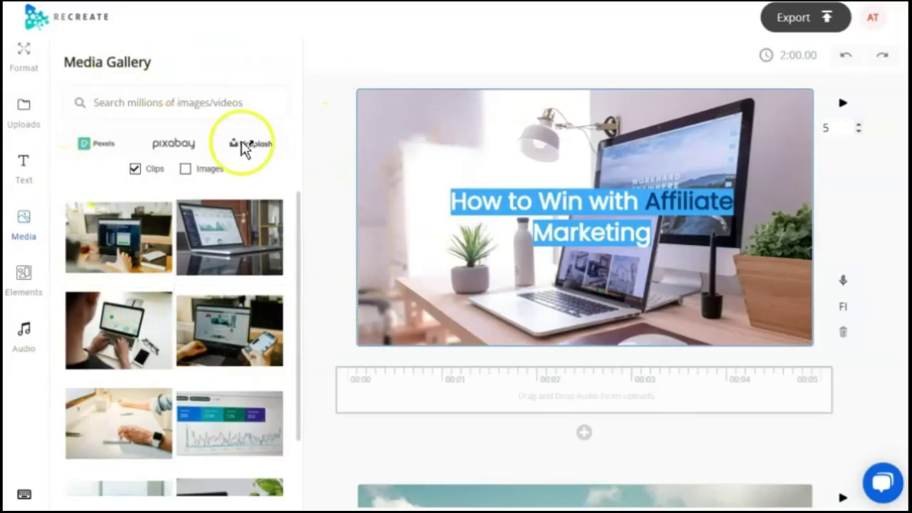
# - Include images alongside clips in the Media Gallery and preview the second scene, about starting affiliate marketing in 2021
pyautogui.click(186, 172)
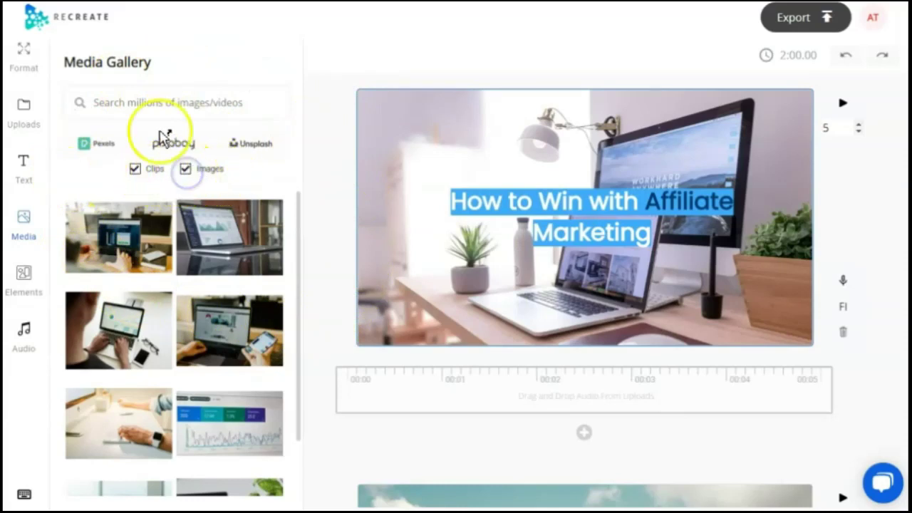
pyautogui.click(129, 104)
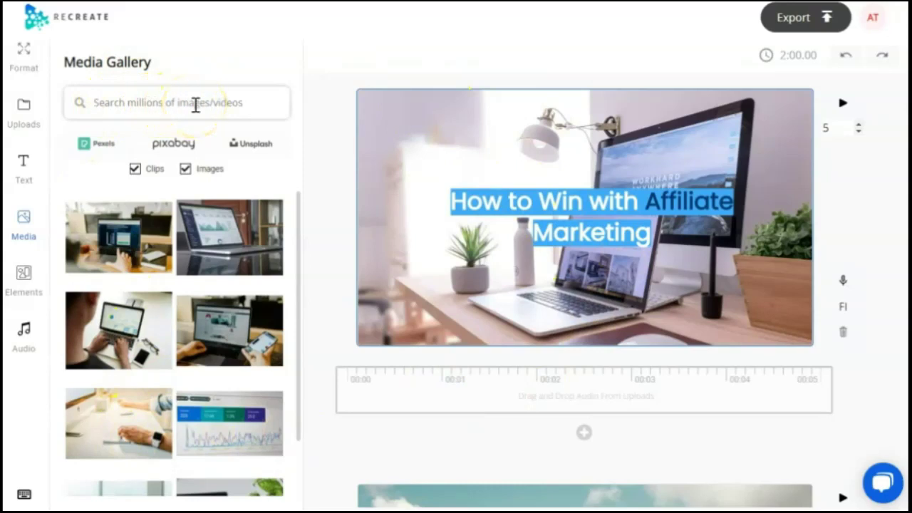
pyautogui.scroll(-5, 595, 246)
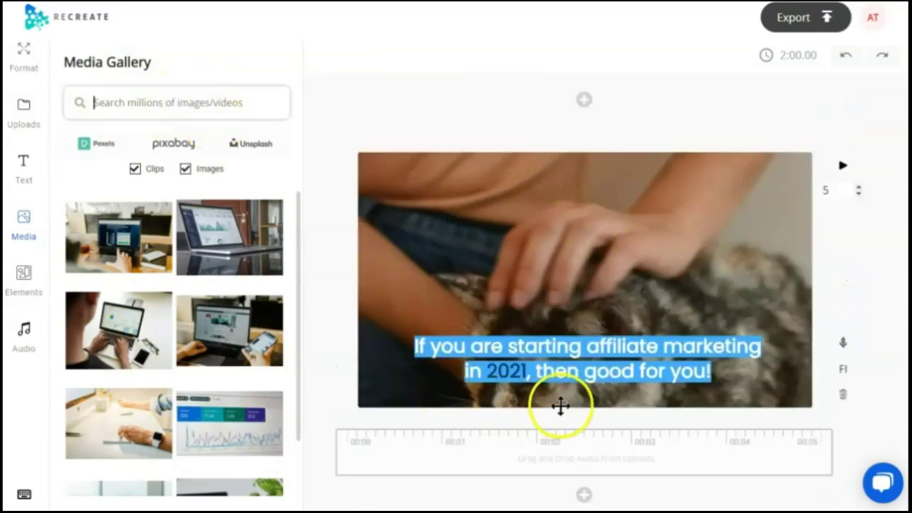
pyautogui.moveTo(496, 392); pyautogui.dragTo(520, 390)
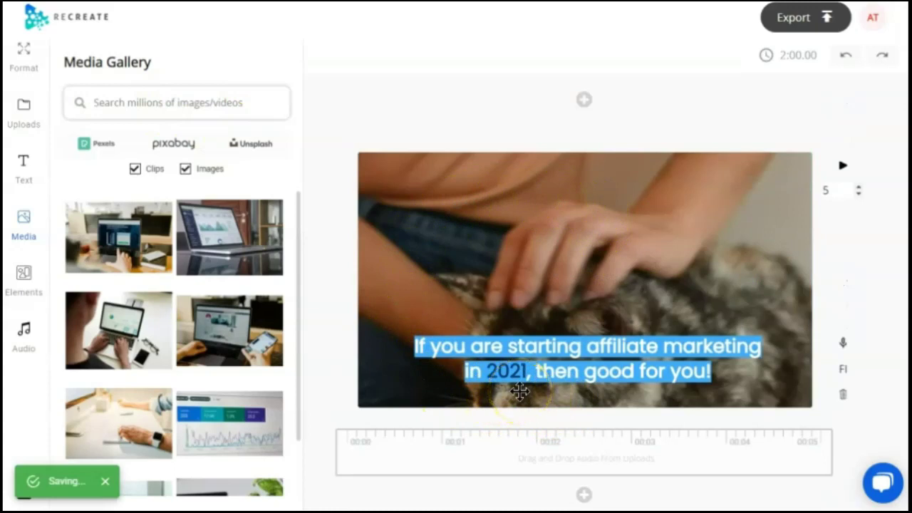
pyautogui.click(843, 164)
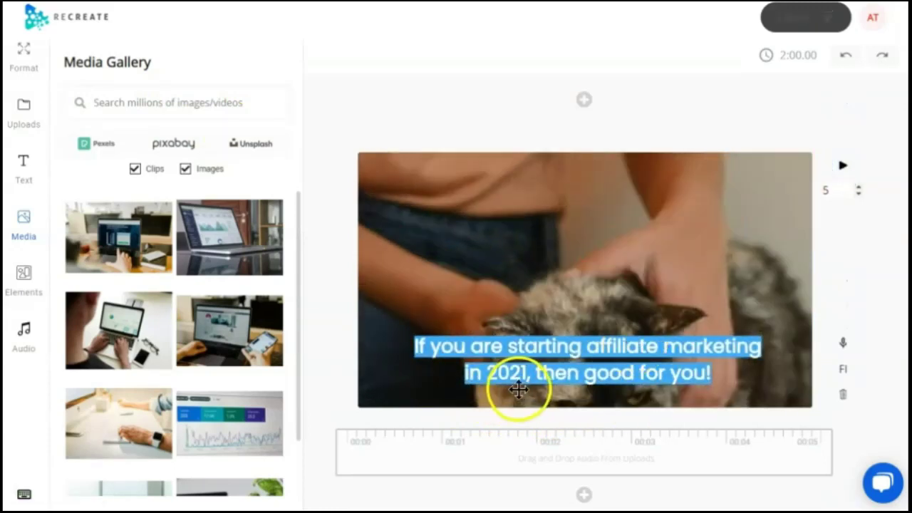
pyautogui.doubleClick(509, 385)
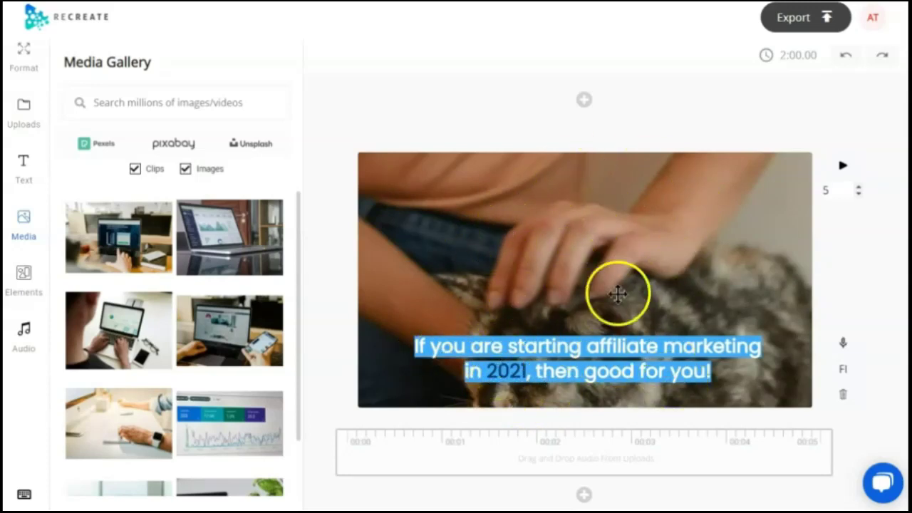
# - Select the second scene's background video and search the Media Gallery clips for 2021
pyautogui.click(575, 219)
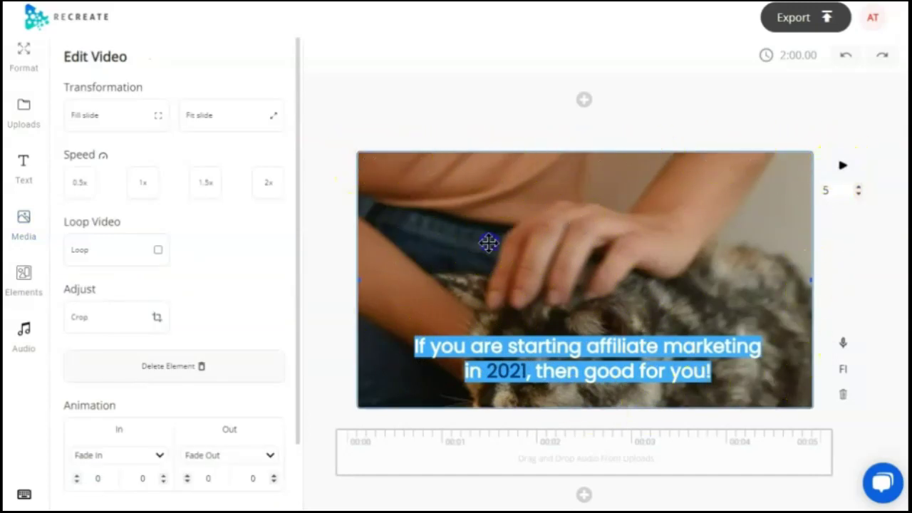
pyautogui.click(23, 224)
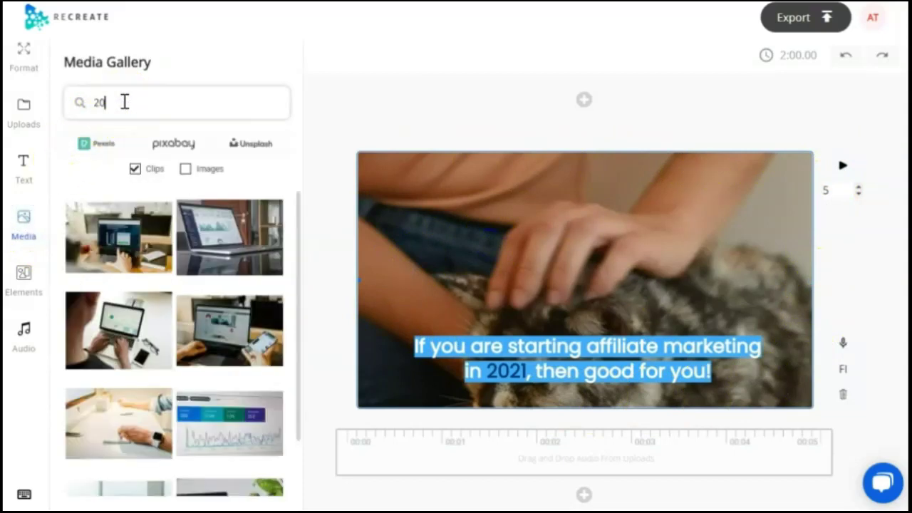
pyautogui.click(124, 102)
pyautogui.write('2021')
pyautogui.press('Return')
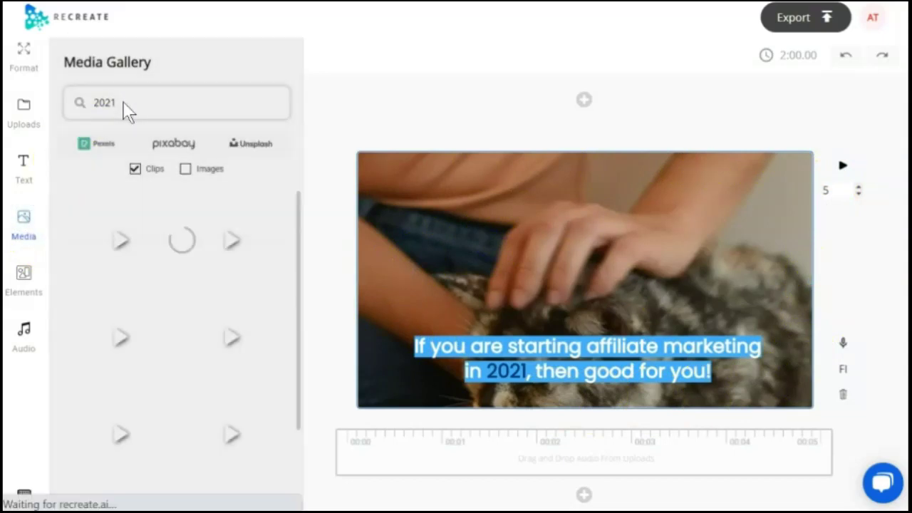
pyautogui.scroll(-1, 187, 231)
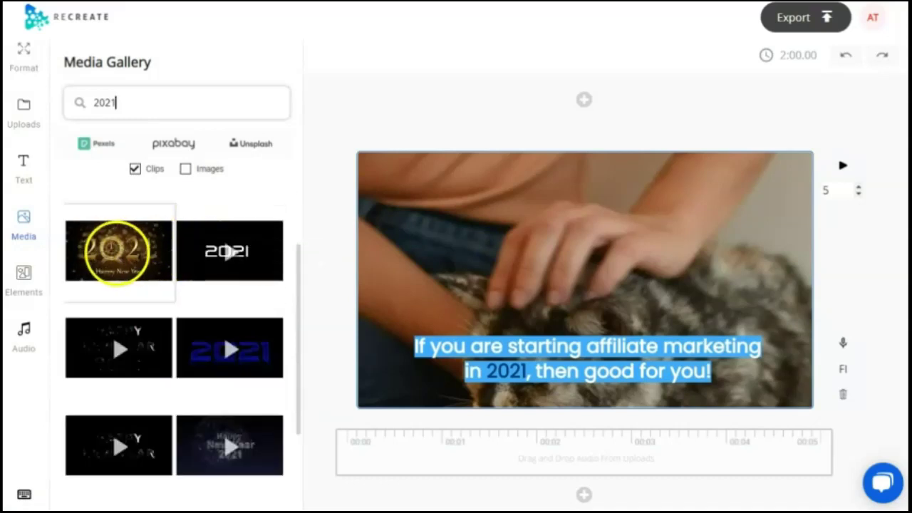
# - Replace the second scene's background layer with the clip of white 2021 lettering on black and preview the scene
pyautogui.scroll(-2, 118, 256)
pyautogui.moveTo(226, 341); pyautogui.dragTo(583, 242)
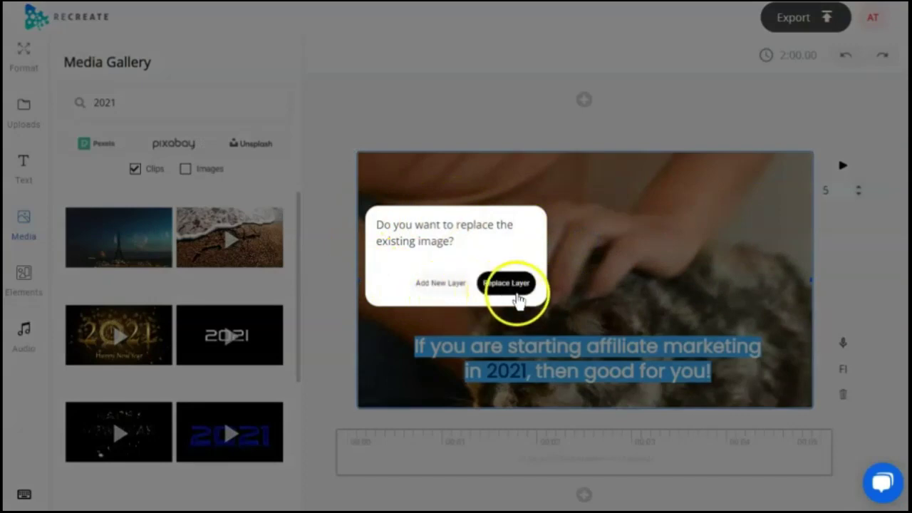
pyautogui.click(517, 294)
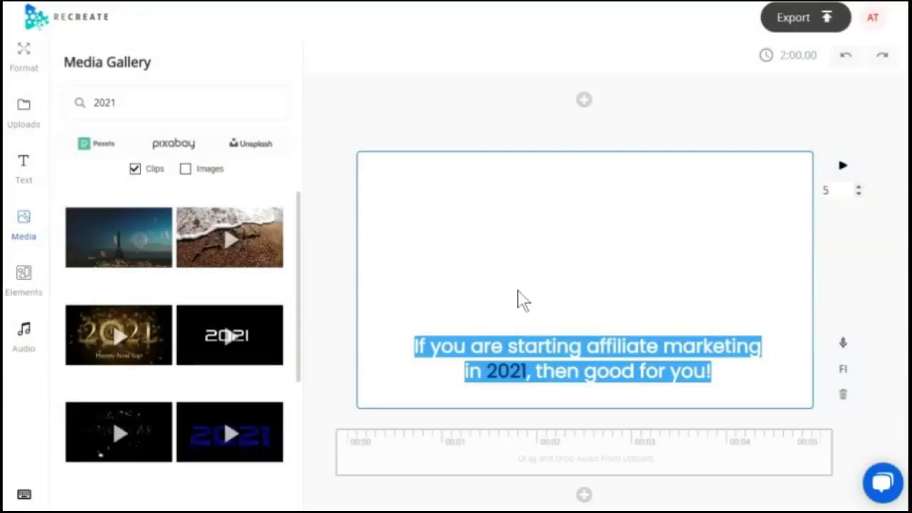
pyautogui.click(848, 167)
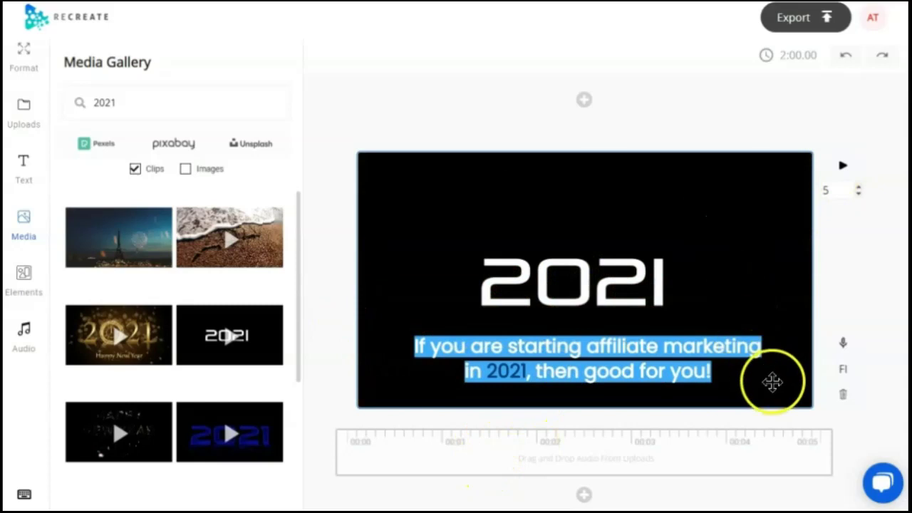
# - Search the gallery for beach clips and replace the "Life is what you make of it" scene's background with one showing a hanging sign
pyautogui.scroll(-5, 609, 283)
pyautogui.click(610, 283)
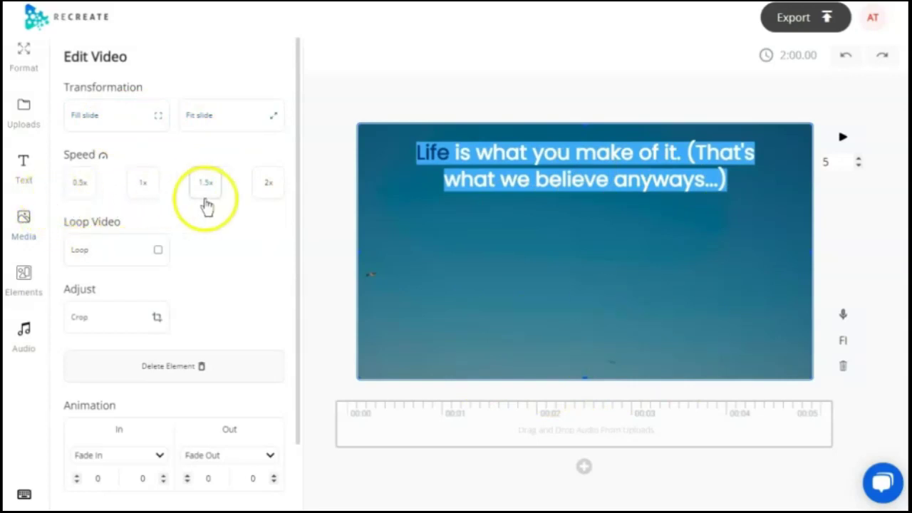
pyautogui.scroll(-1, 89, 456)
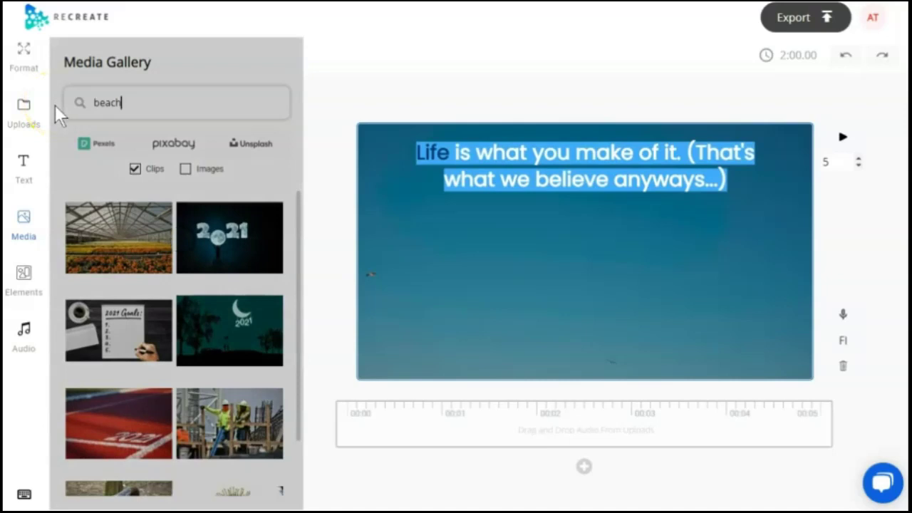
pyautogui.scroll(-3, 251, 292)
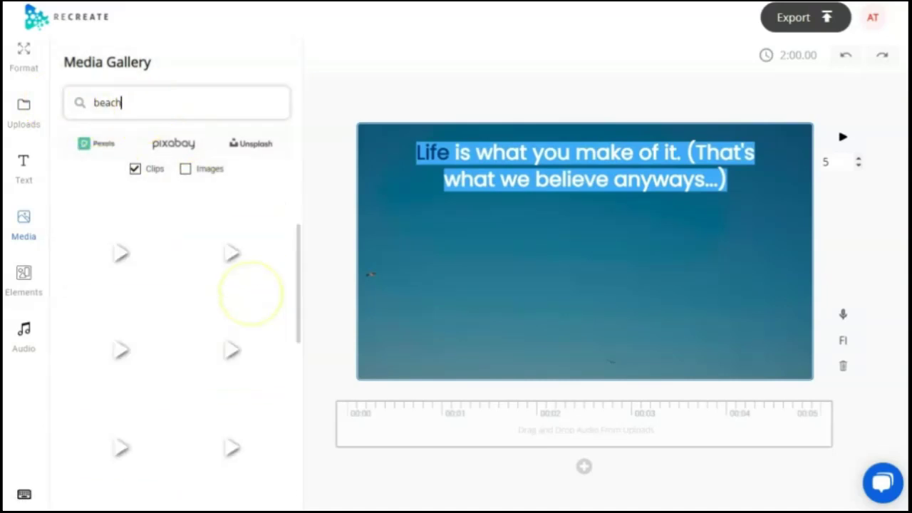
pyautogui.scroll(-2, 251, 285)
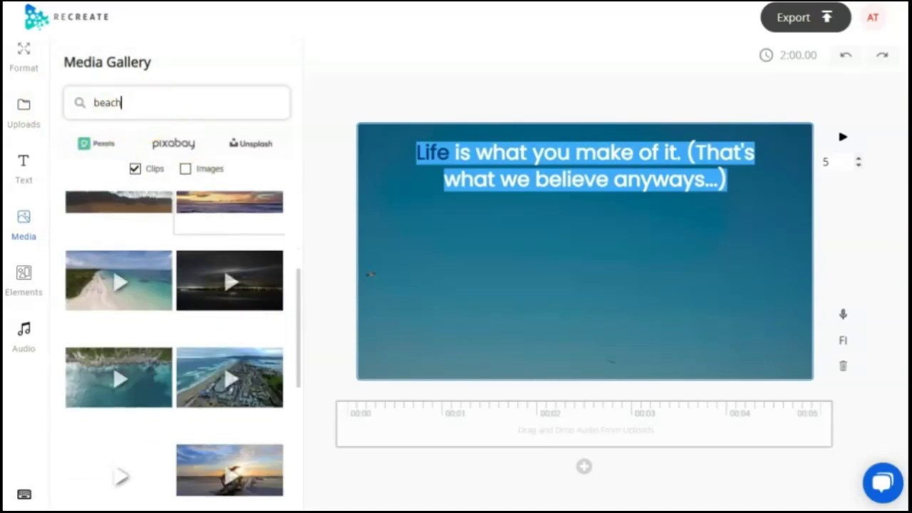
pyautogui.scroll(-5, 246, 278)
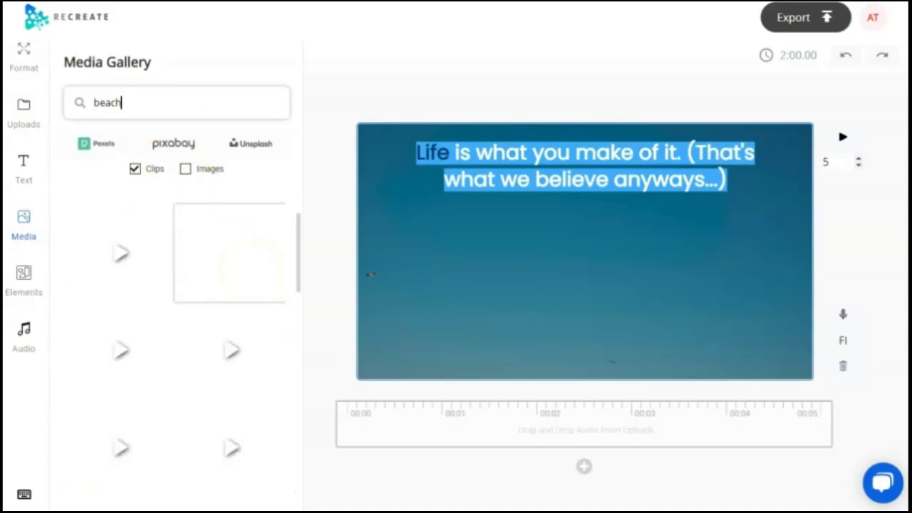
pyautogui.scroll(-4, 235, 299)
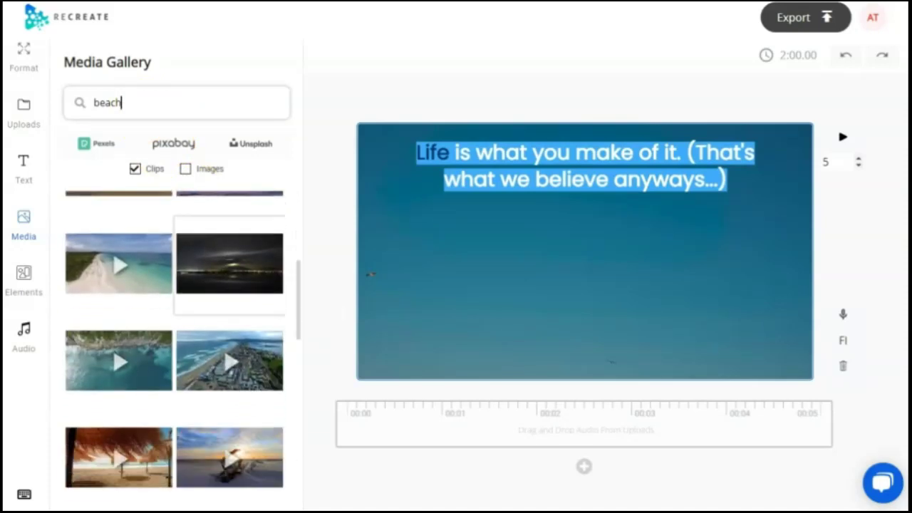
pyautogui.scroll(-4, 235, 299)
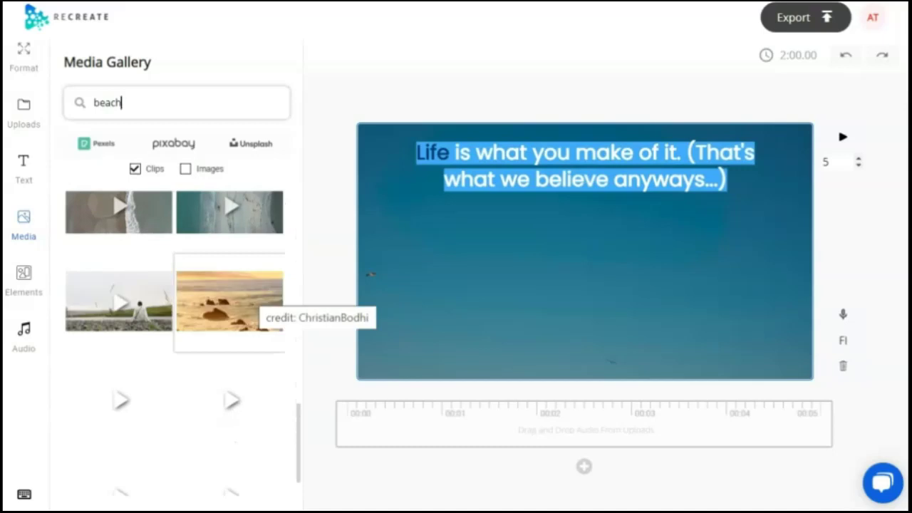
pyautogui.scroll(3, 235, 300)
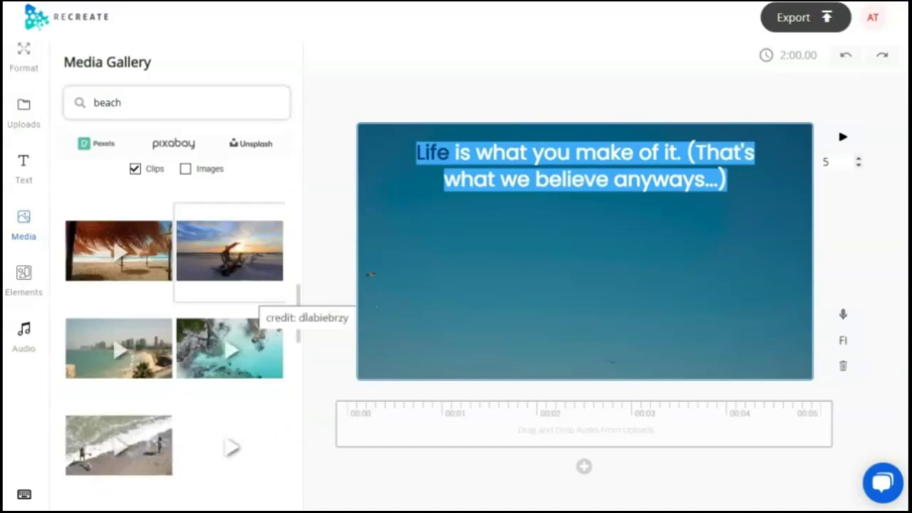
pyautogui.scroll(-5, 236, 299)
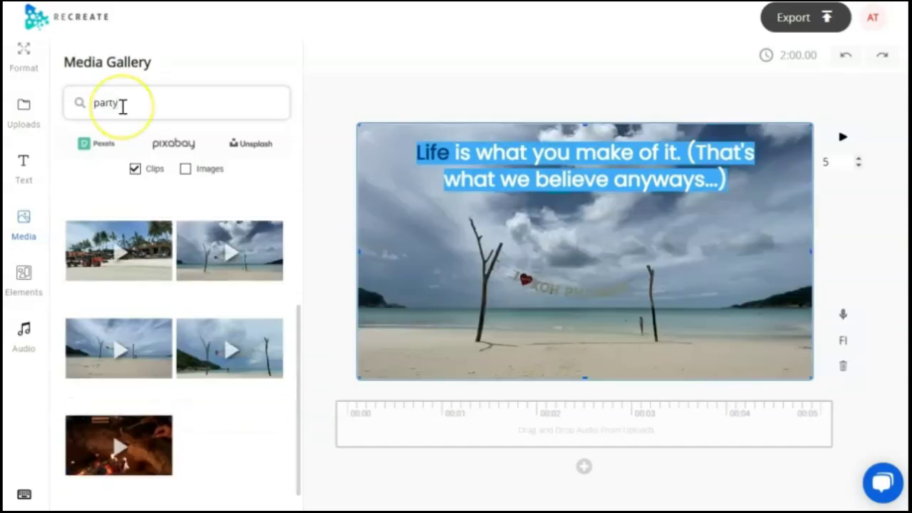
# - Search the gallery for party media and try to replace the scene's beach clip with one of the results
pyautogui.press('Return')
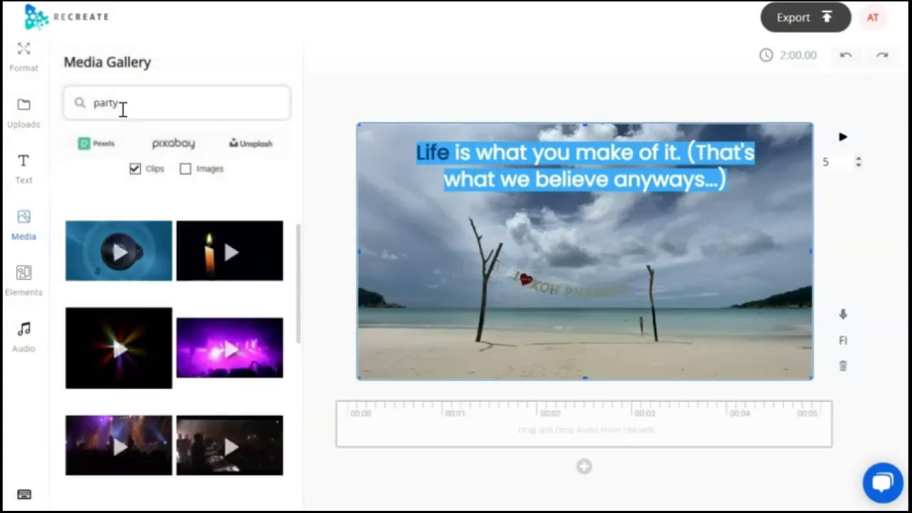
pyautogui.scroll(-5, 264, 285)
pyautogui.moveTo(264, 285); pyautogui.dragTo(638, 257)
pyautogui.click(503, 281)
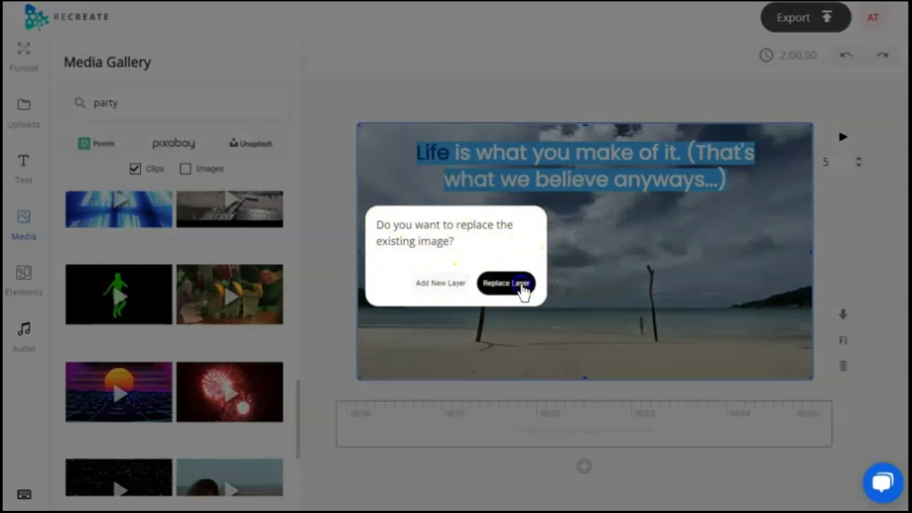
pyautogui.click(523, 285)
# - Delete the beach video from the "Life is what you make of it" scene
pyautogui.click(427, 270)
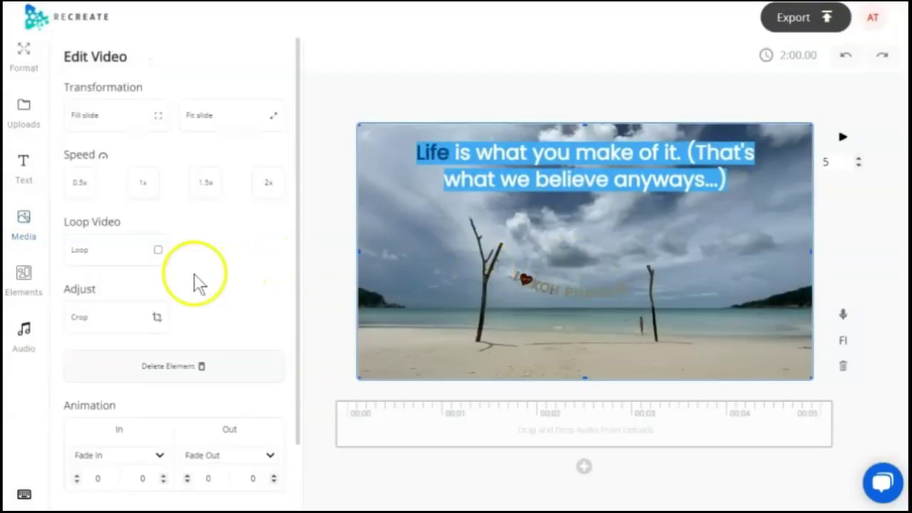
pyautogui.click(174, 369)
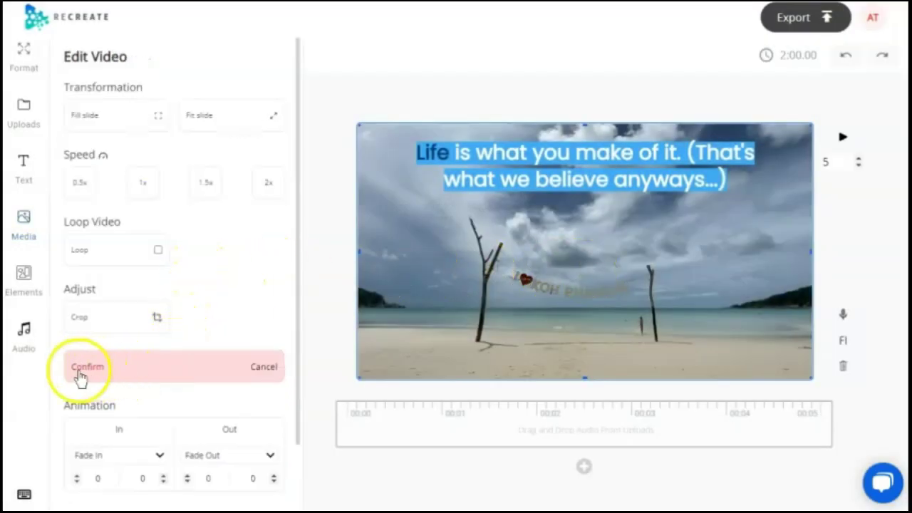
pyautogui.click(84, 369)
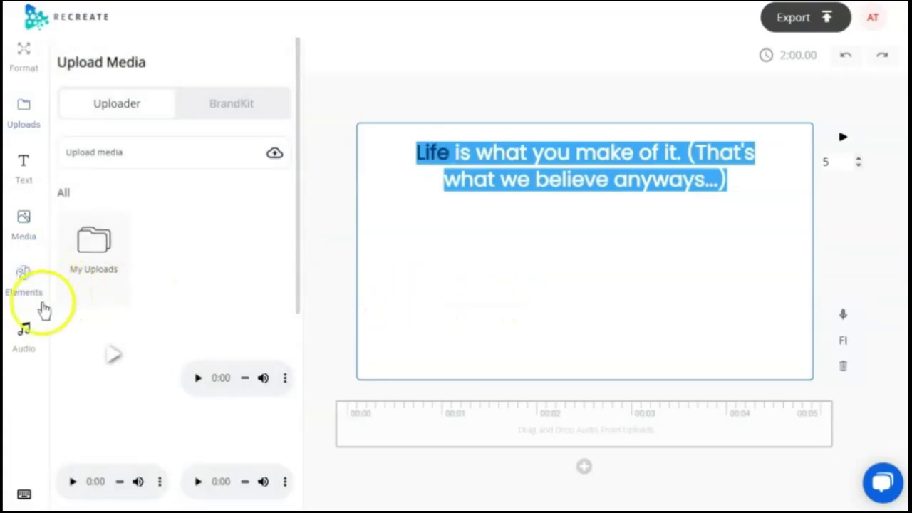
# - Search the Media Gallery for party and add the image of hands toasting with cocktails as the scene's background
pyautogui.click(28, 225)
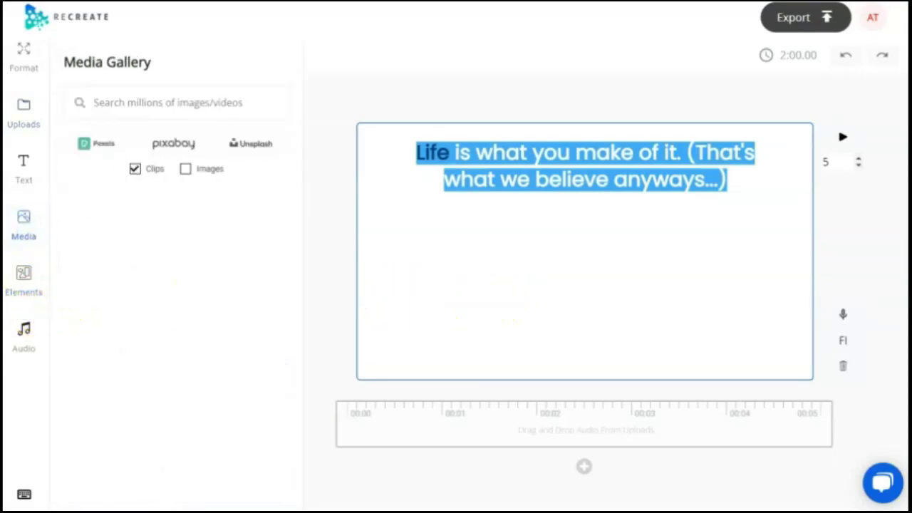
pyautogui.click(164, 96)
pyautogui.write('party')
pyautogui.press('Return')
pyautogui.scroll(-5, 226, 302)
pyautogui.click(226, 301)
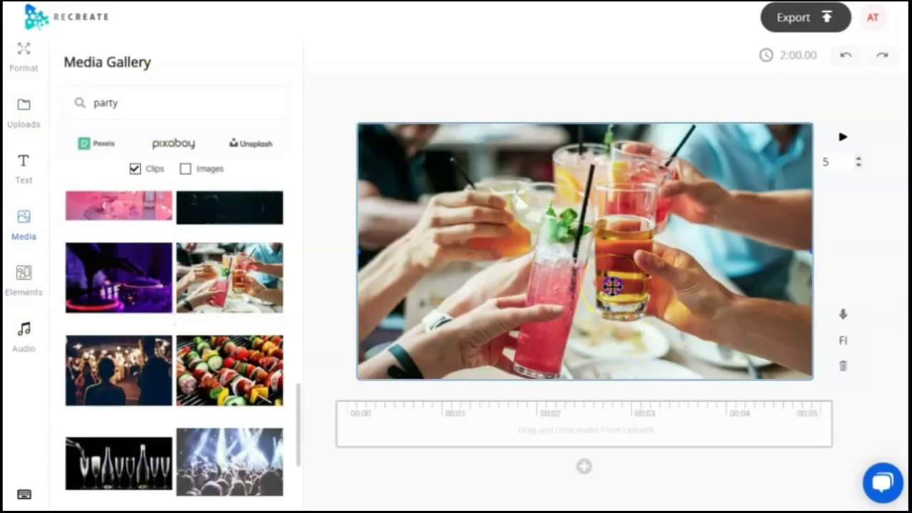
# - Send the cocktail image behind the scene's caption and narrow the caption's text box to wrap onto three lines
pyautogui.click(612, 285)
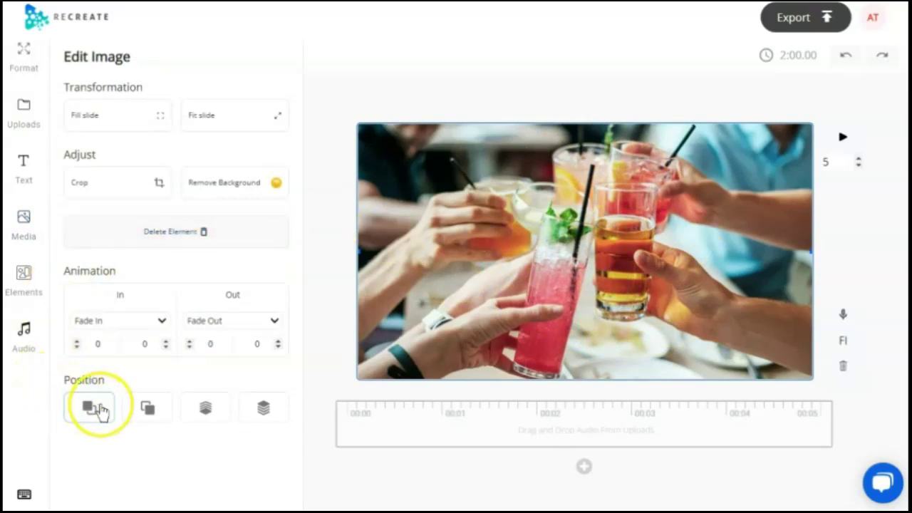
pyautogui.click(90, 407)
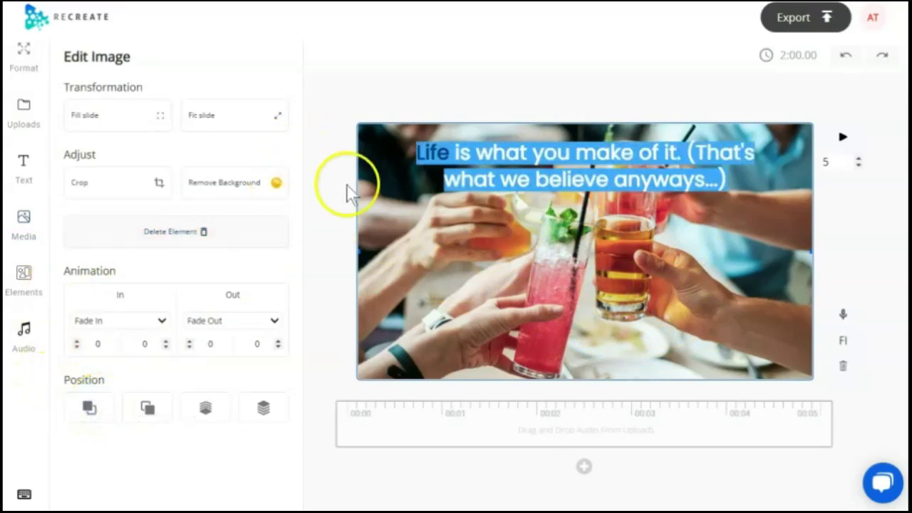
pyautogui.click(650, 171)
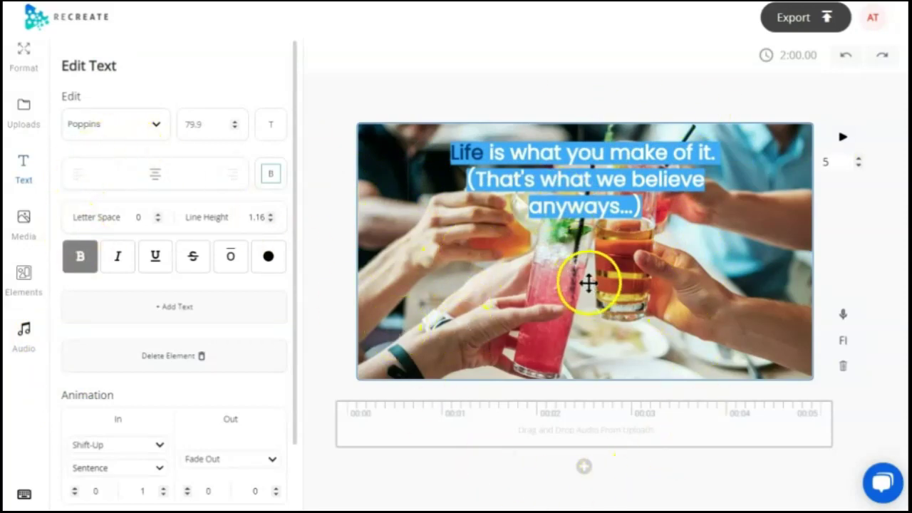
# - View the available shapes, icons, stickers and overlays, and examine the music tracks and the solar fractal track's playback controls
pyautogui.click(30, 285)
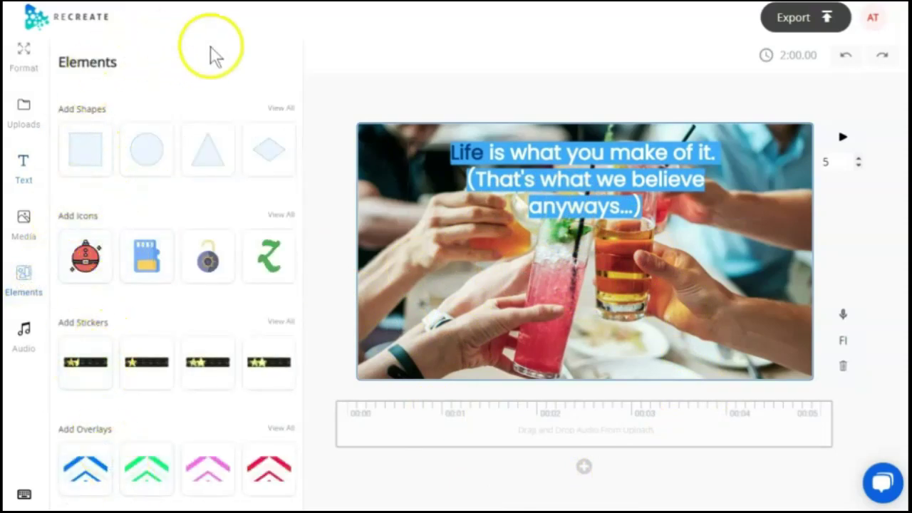
pyautogui.click(23, 335)
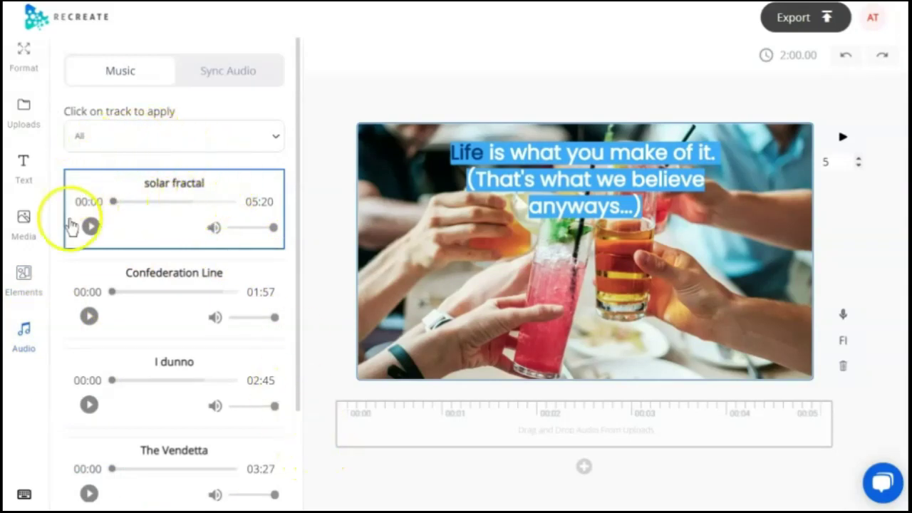
pyautogui.click(216, 230)
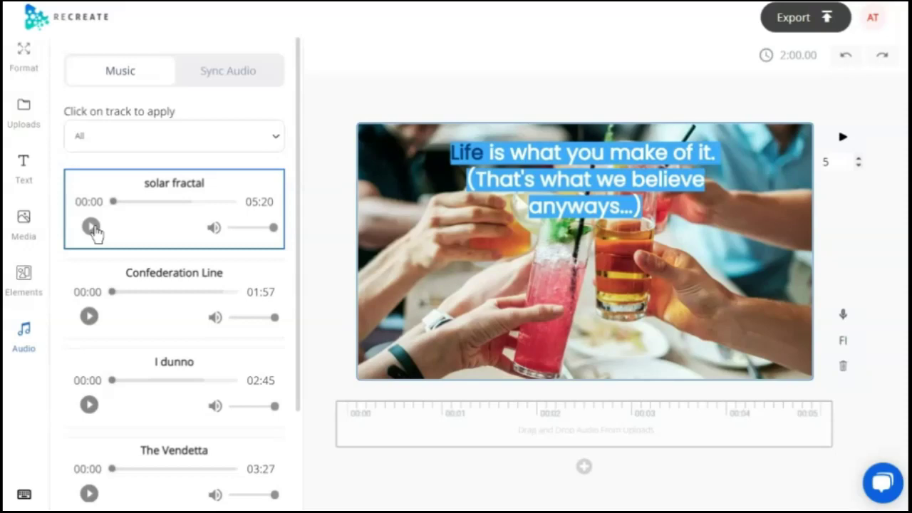
# - Examine the music genres, the available tracks and the audio upload option for syncing
pyautogui.click(141, 135)
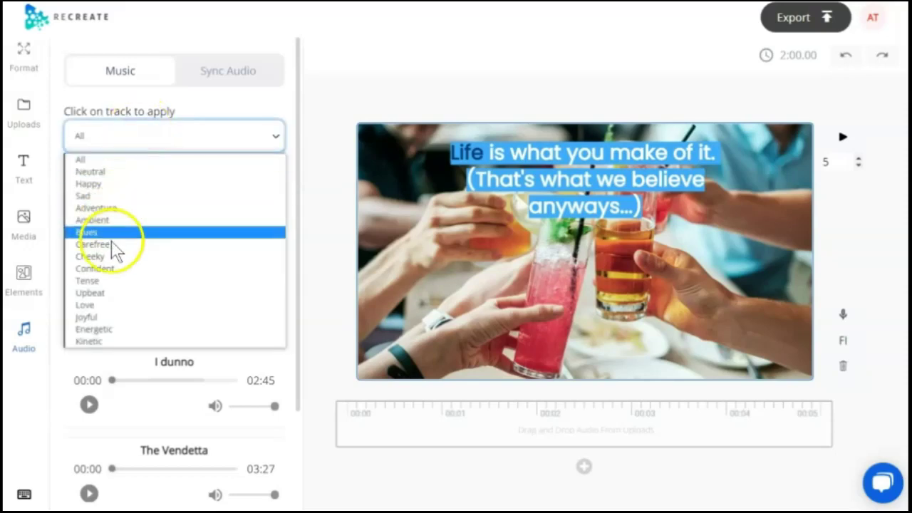
pyautogui.scroll(-7, 114, 327)
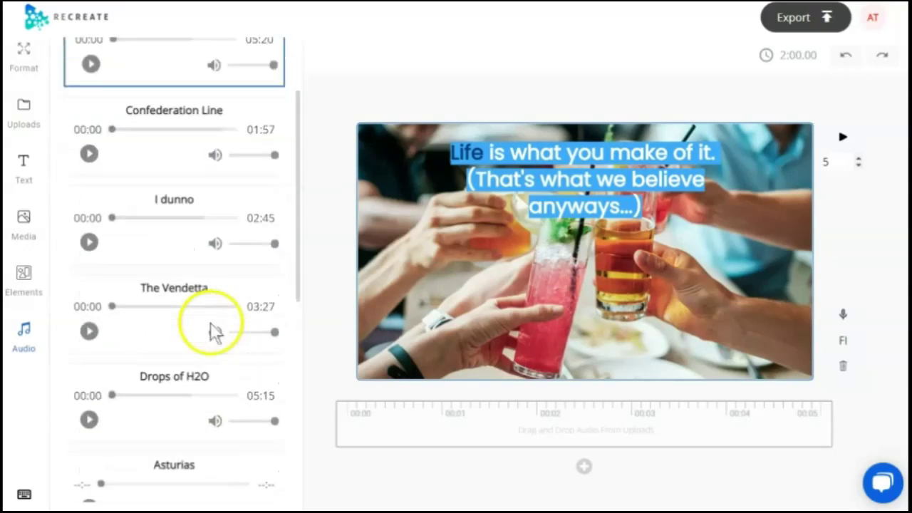
pyautogui.scroll(8, 212, 328)
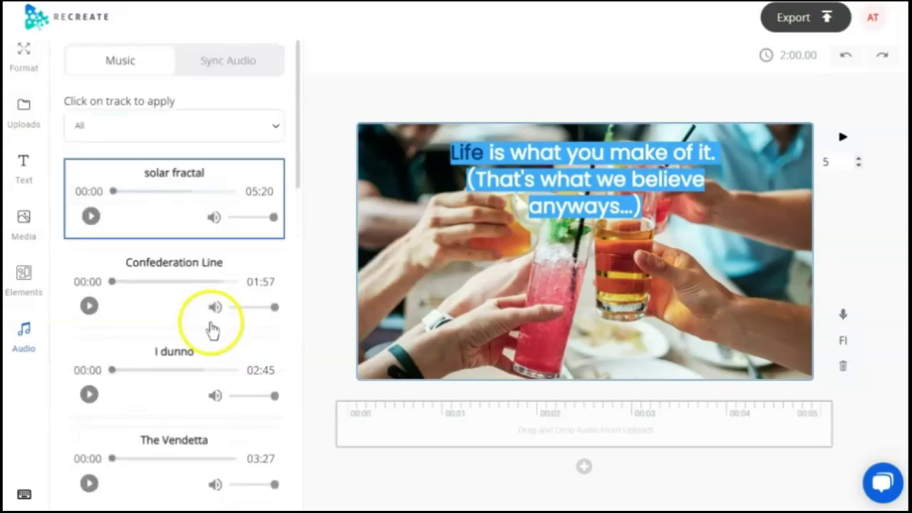
pyautogui.click(222, 77)
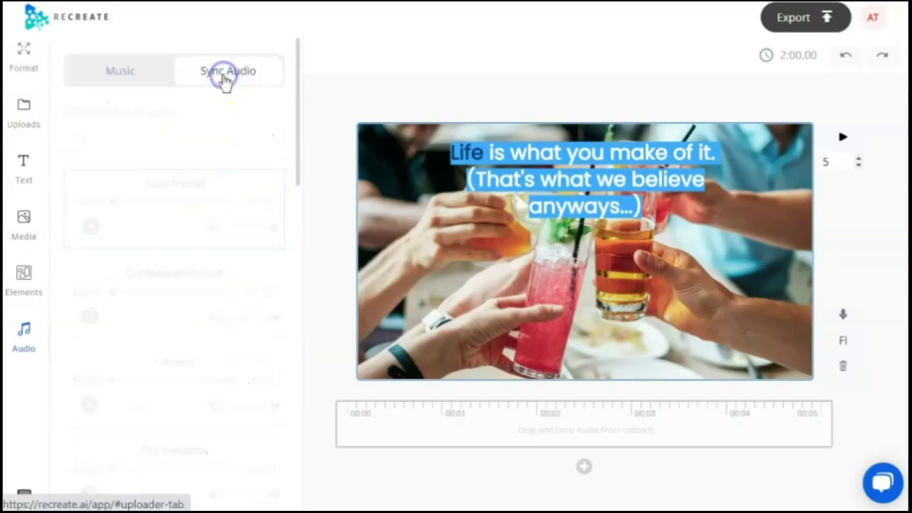
pyautogui.click(132, 119)
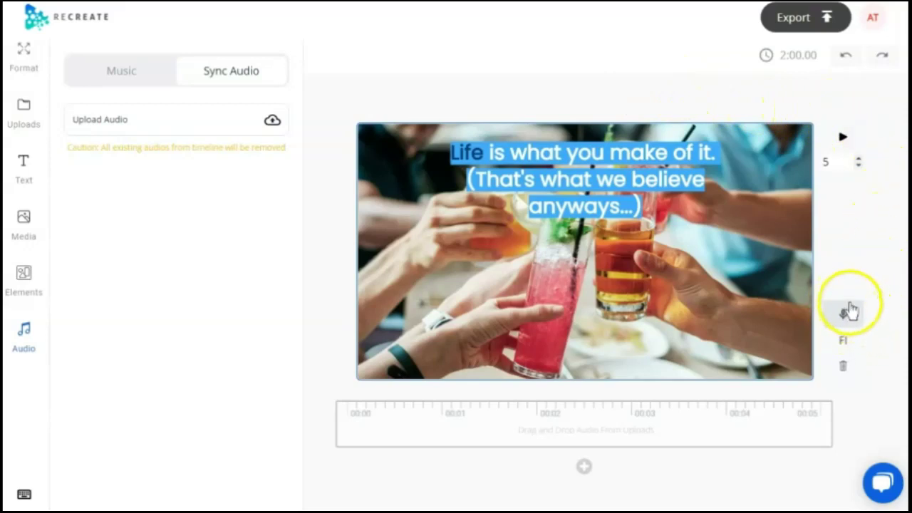
# - Open the text-to-speech voiceover options for the "How to Win with Affiliate Marketing" scene
pyautogui.scroll(1, 848, 311)
pyautogui.scroll(-5, 851, 287)
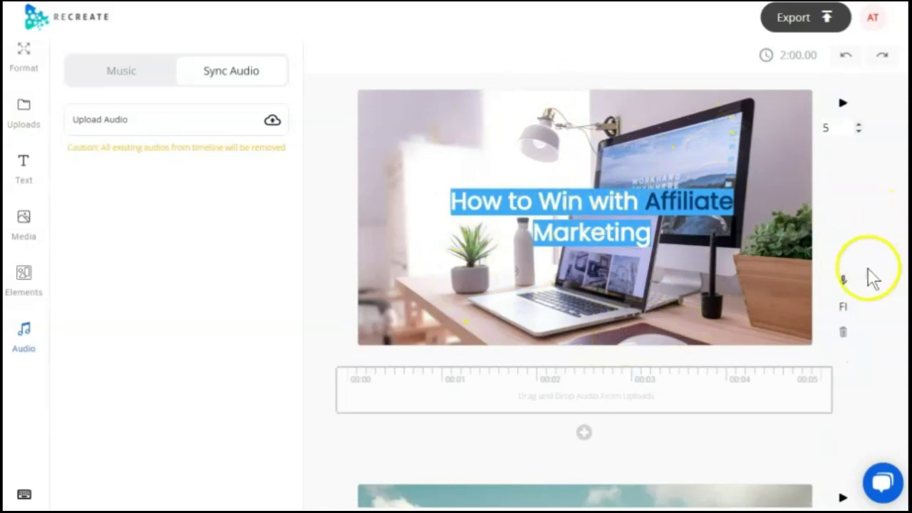
pyautogui.click(845, 282)
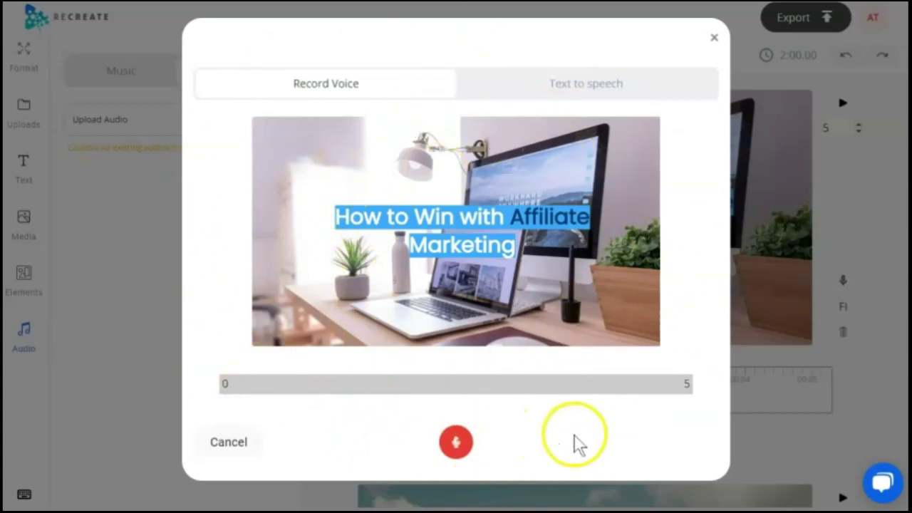
pyautogui.click(621, 86)
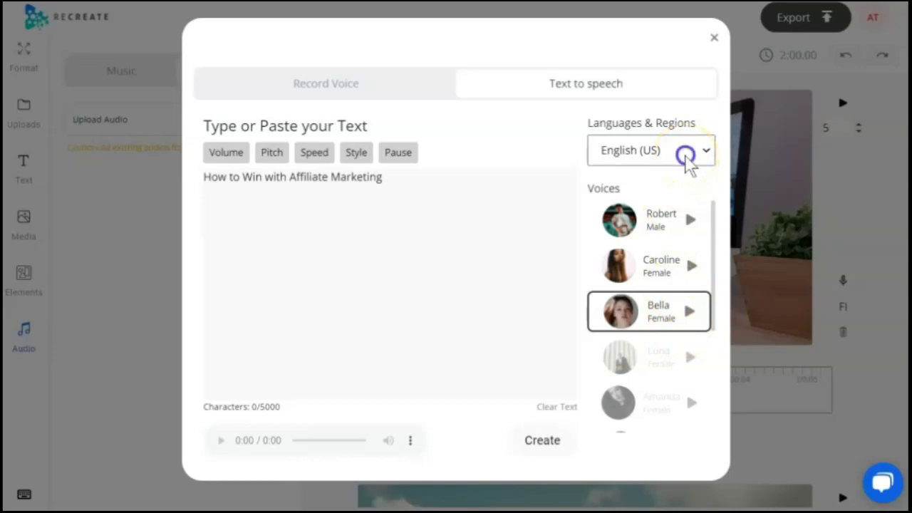
# - Set the voiceover language to English (British) and select the female voice Elizabeth
pyautogui.click(686, 155)
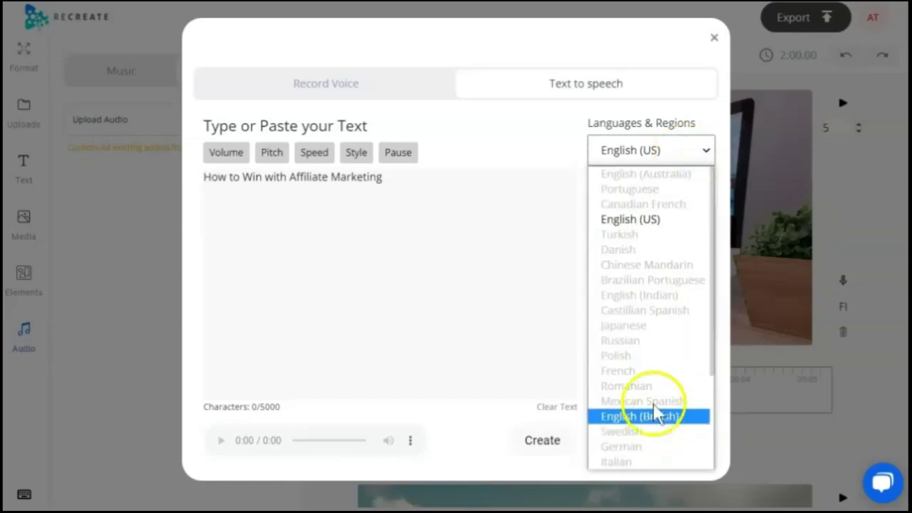
pyautogui.scroll(-3, 670, 356)
pyautogui.scroll(3, 670, 385)
pyautogui.click(668, 418)
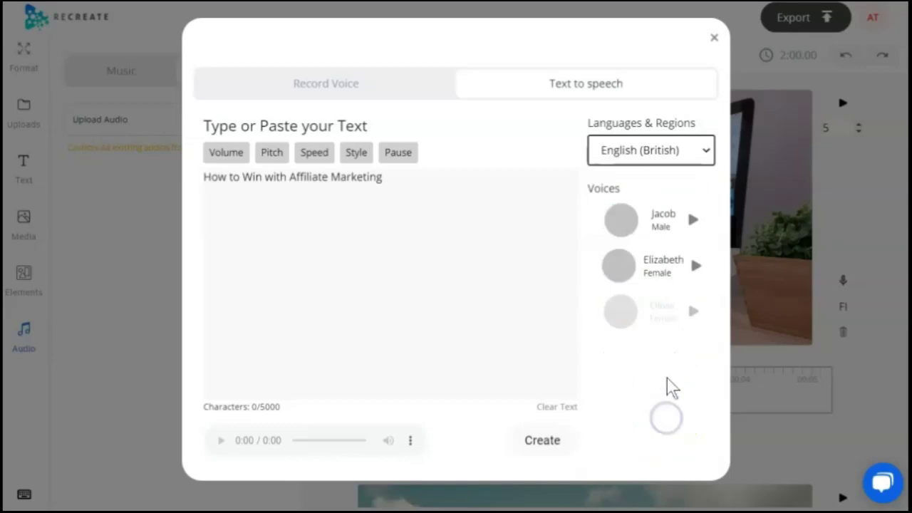
pyautogui.click(697, 268)
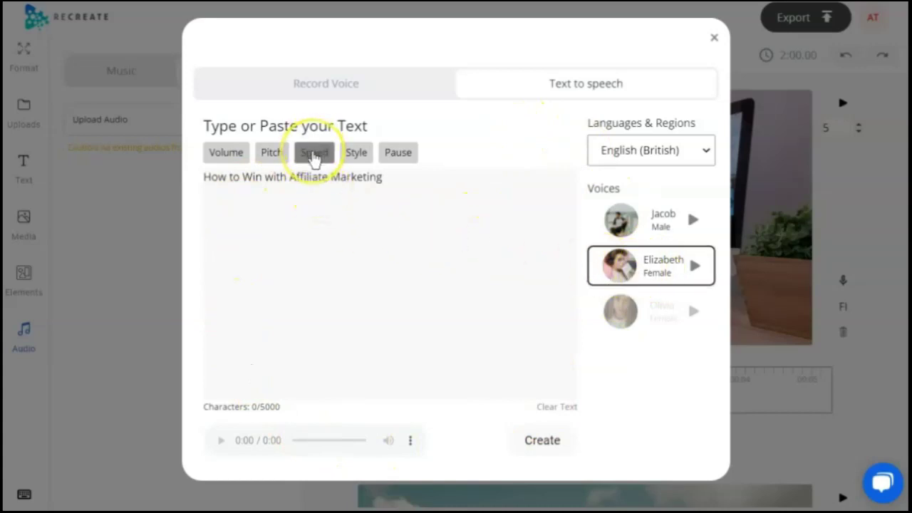
# - Insert voiceover speed tags with rates of 57% and 110% after the scene text
pyautogui.click(313, 154)
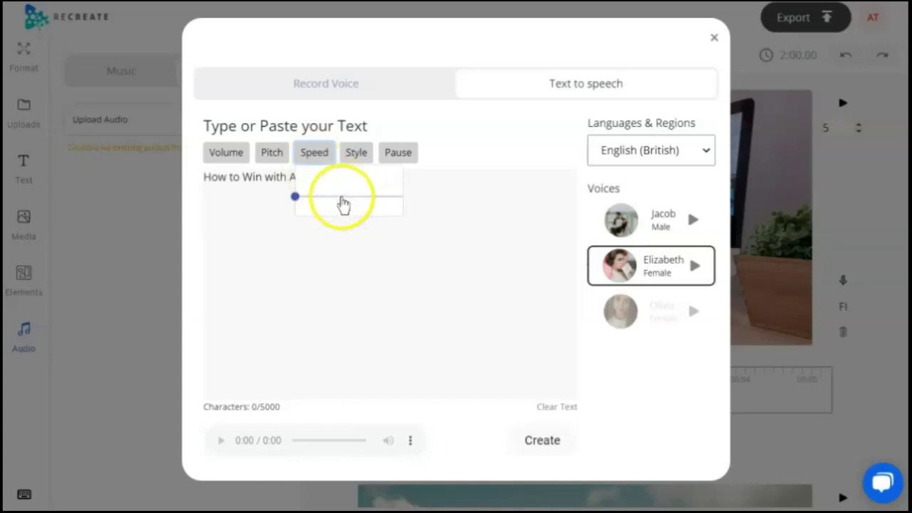
pyautogui.click(326, 198)
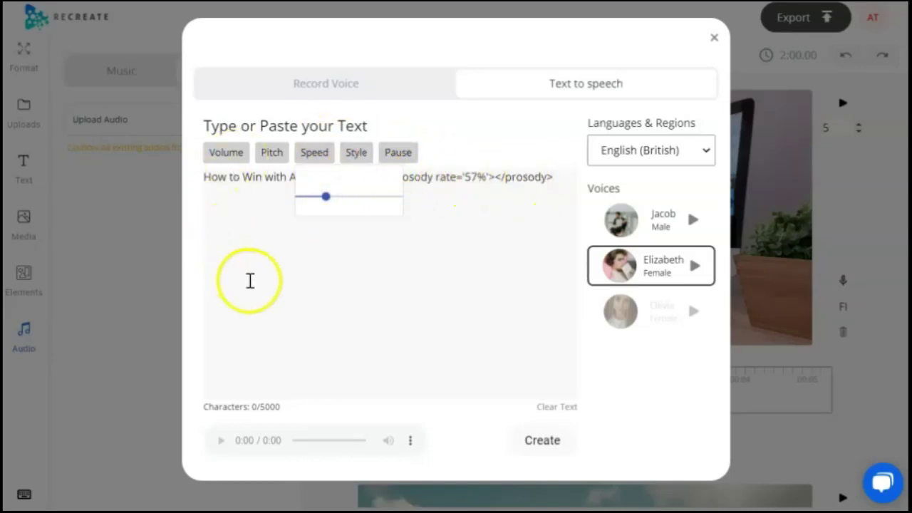
pyautogui.click(355, 197)
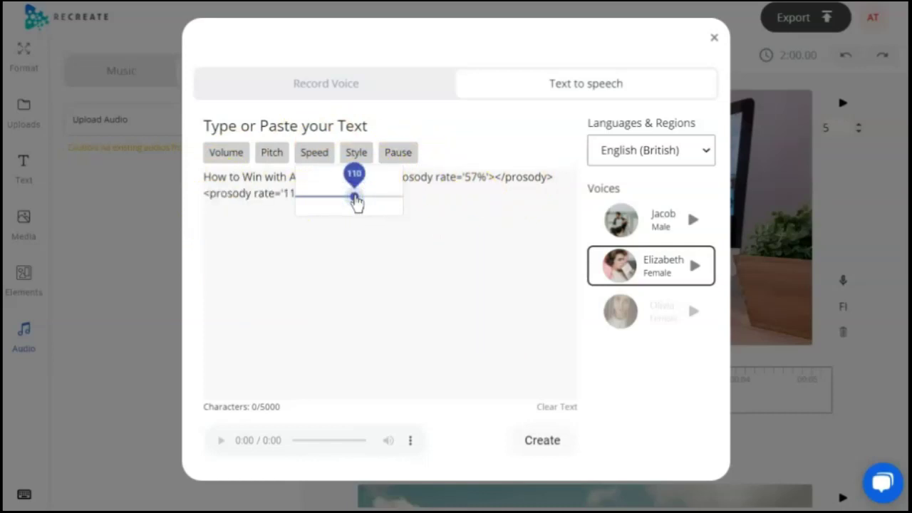
pyautogui.click(320, 197)
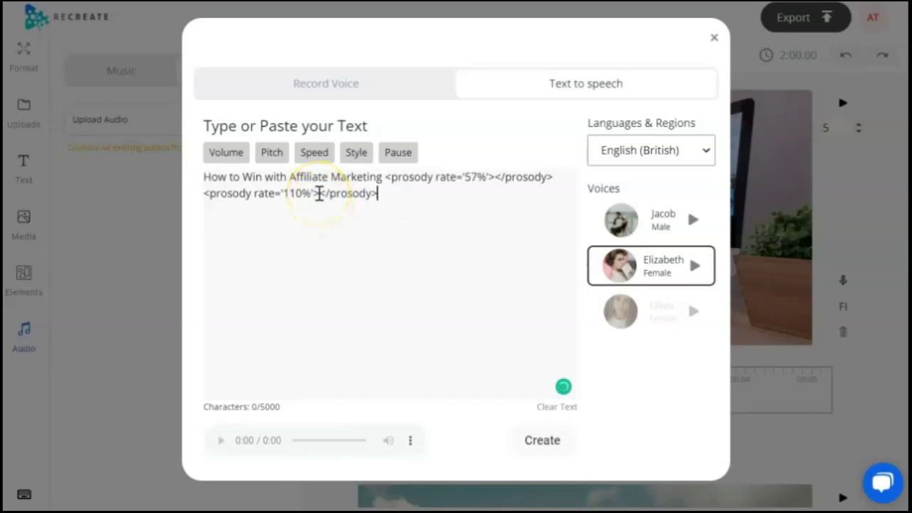
# - Remove the 57% speed tag and wrap the text "How to Win with Affiliate Marketing" inside the 110% prosody tag
pyautogui.click(385, 177)
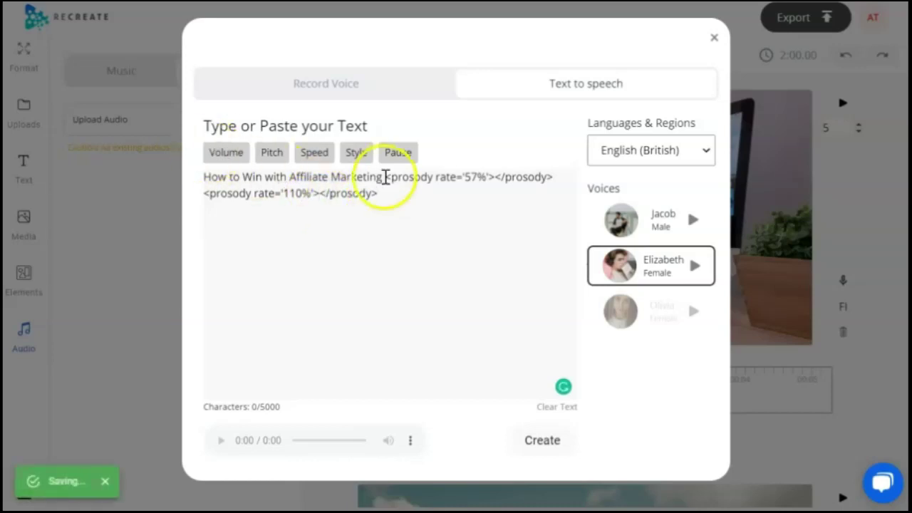
pyautogui.moveTo(405, 178); pyautogui.dragTo(499, 180)
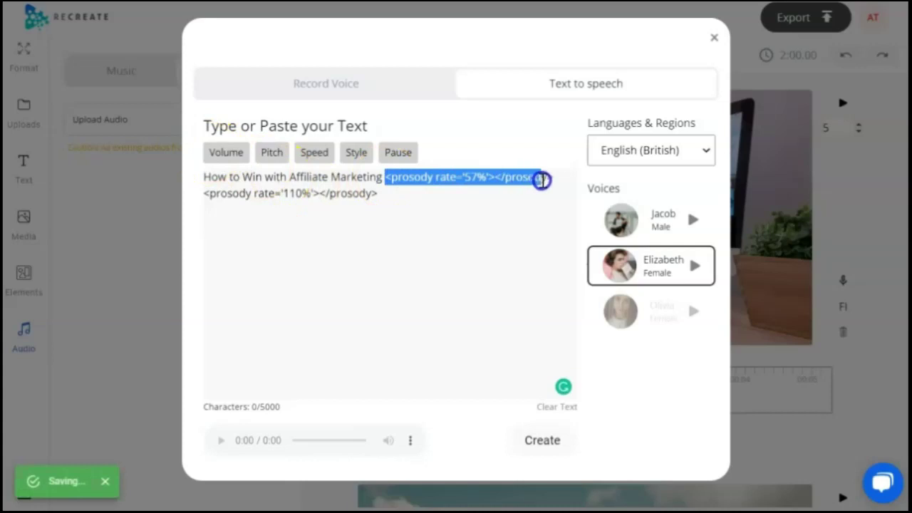
pyautogui.press('BackSpace')
pyautogui.moveTo(383, 176); pyautogui.dragTo(502, 180)
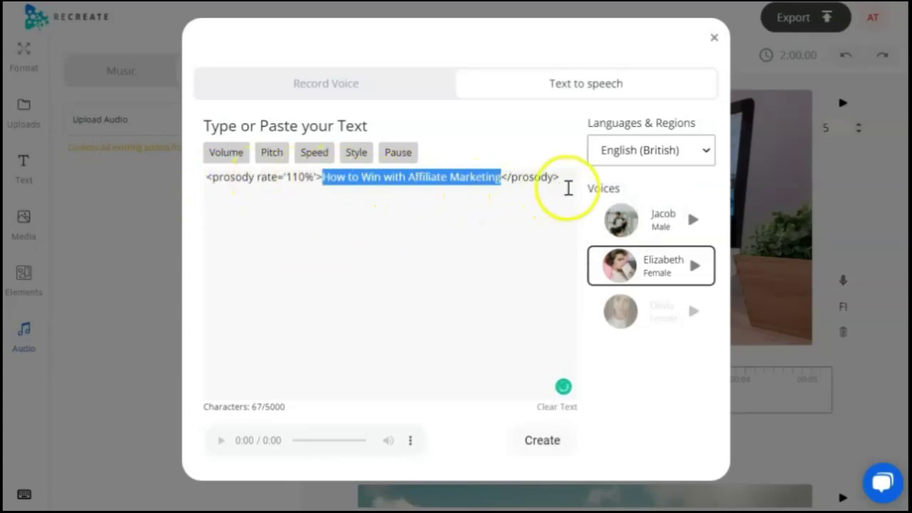
pyautogui.click(569, 187)
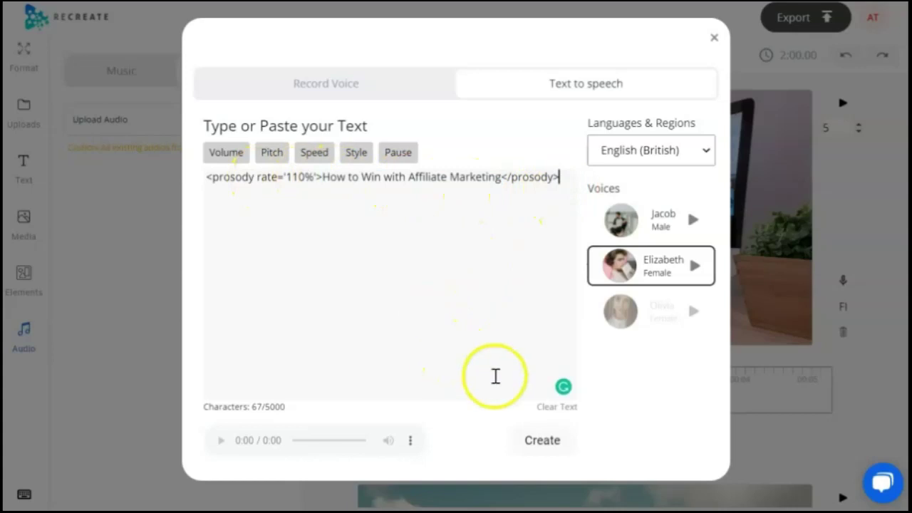
# - Generate the voiceover, preview it, and apply it at the start of the title scene's audio timeline
pyautogui.click(551, 449)
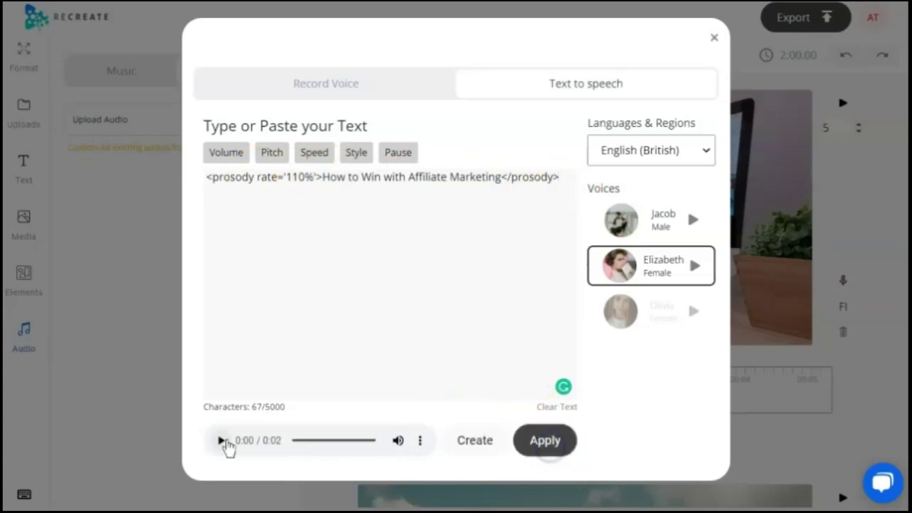
pyautogui.click(220, 443)
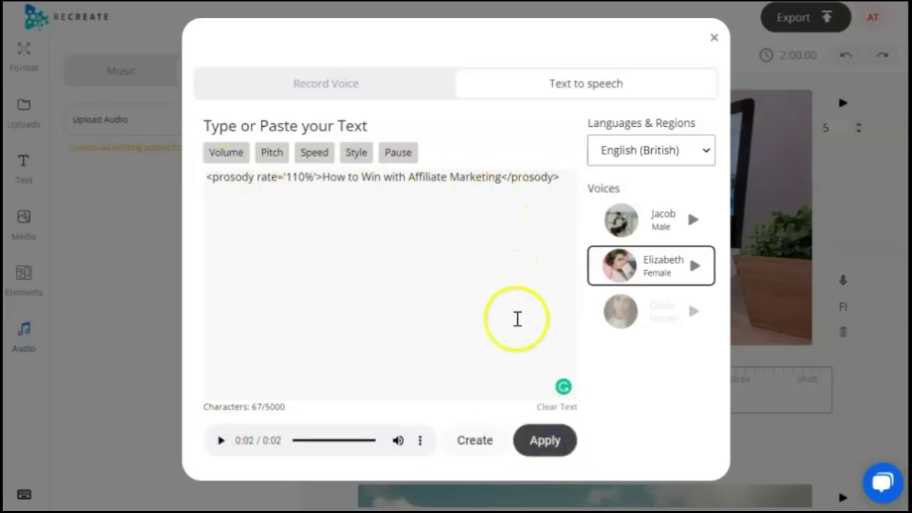
pyautogui.click(546, 441)
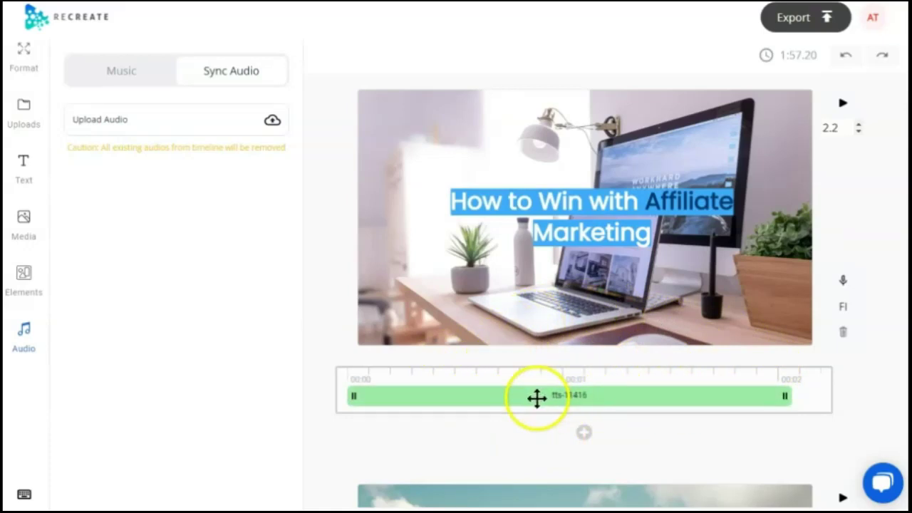
pyautogui.moveTo(536, 398); pyautogui.dragTo(565, 399)
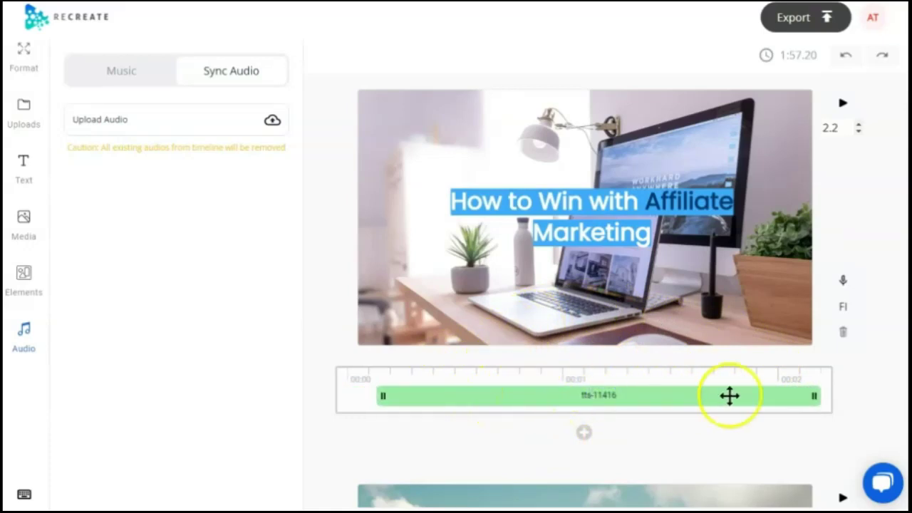
pyautogui.moveTo(543, 397); pyautogui.dragTo(513, 397)
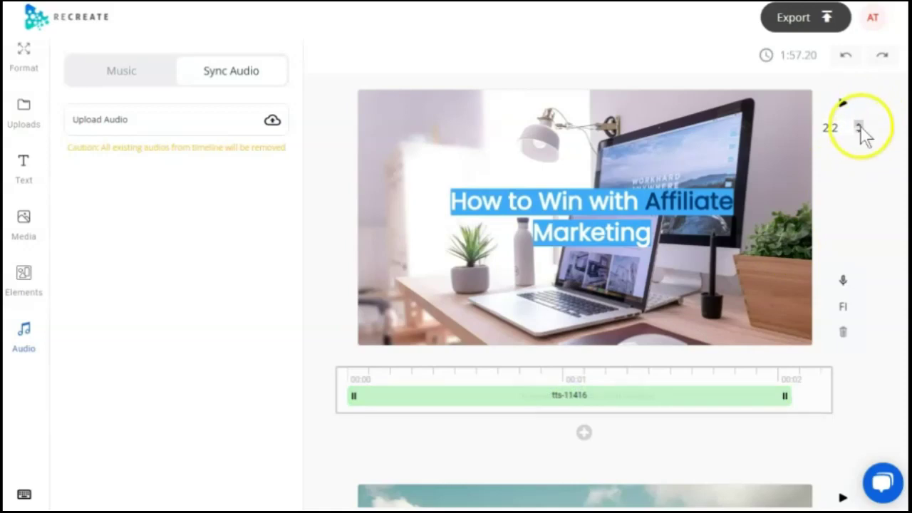
# - View the audio timeline of the "You WANT to be a SUCCESSFUL affiliate marketer." scene and the music options
pyautogui.scroll(-4, 652, 407)
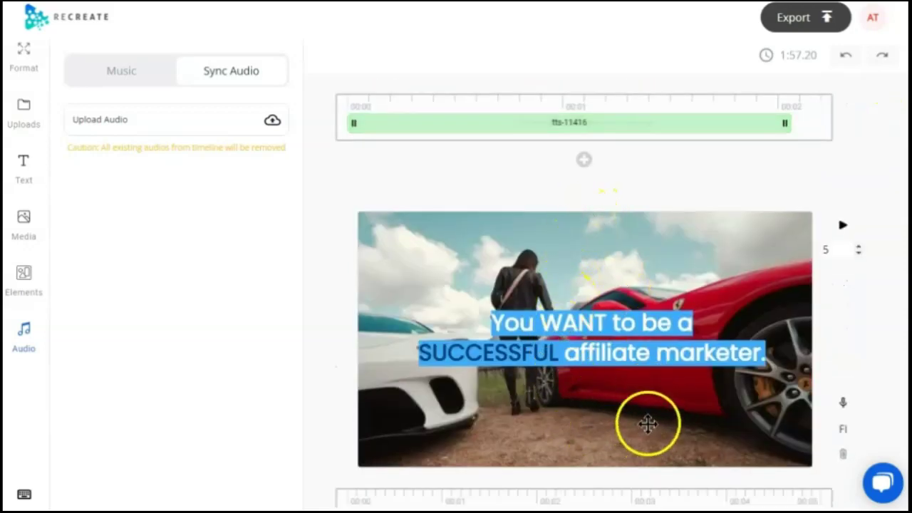
pyautogui.scroll(-2, 646, 423)
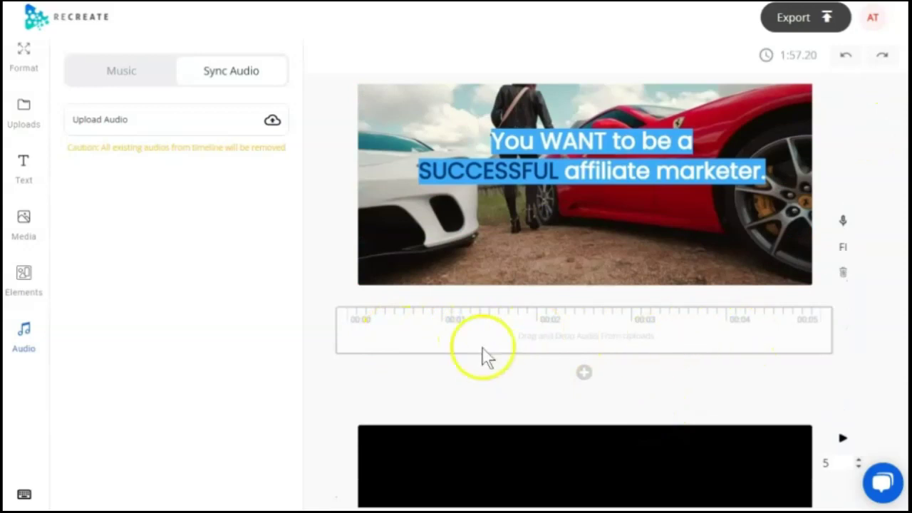
pyautogui.scroll(1, 730, 345)
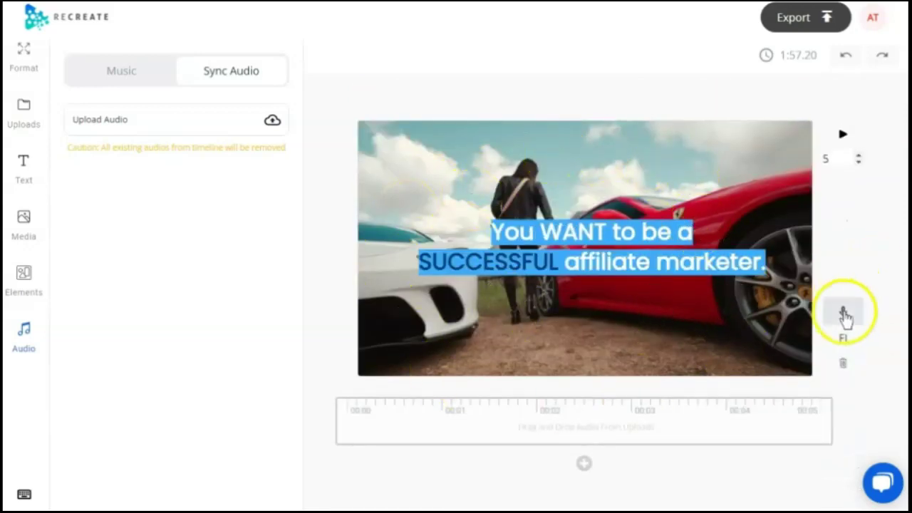
pyautogui.click(121, 70)
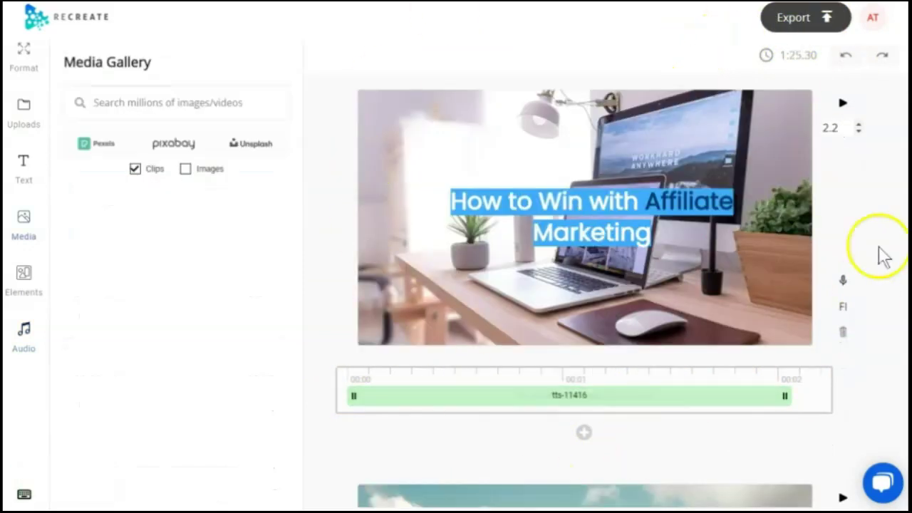
# - Export the video and play the exported Recreate Demo Video in the media player
pyautogui.click(802, 20)
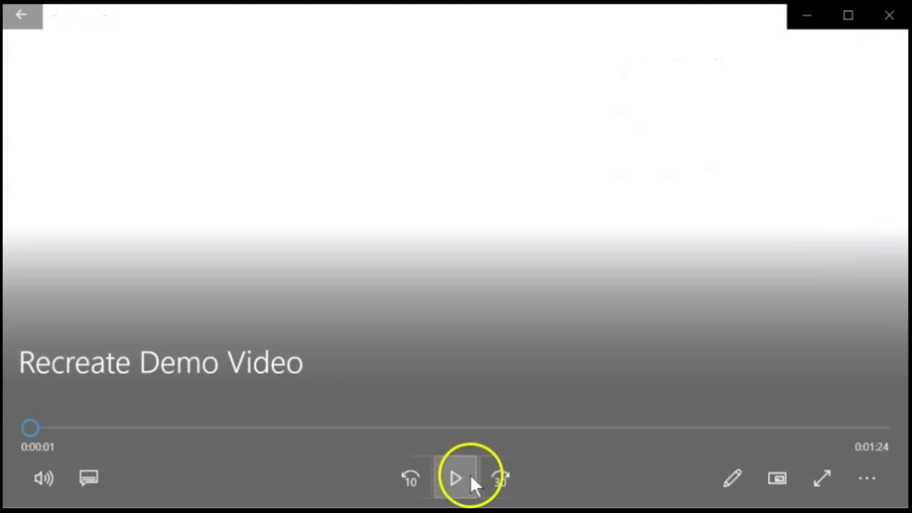
pyautogui.click(464, 476)
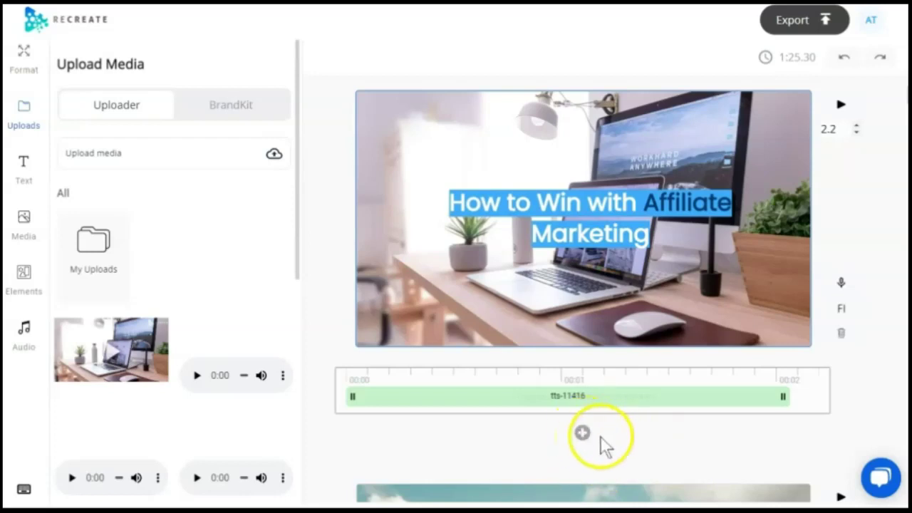
# - Review the title scene's voice recording and text-to-speech options, and browse the party clips in the Media Gallery
pyautogui.click(848, 285)
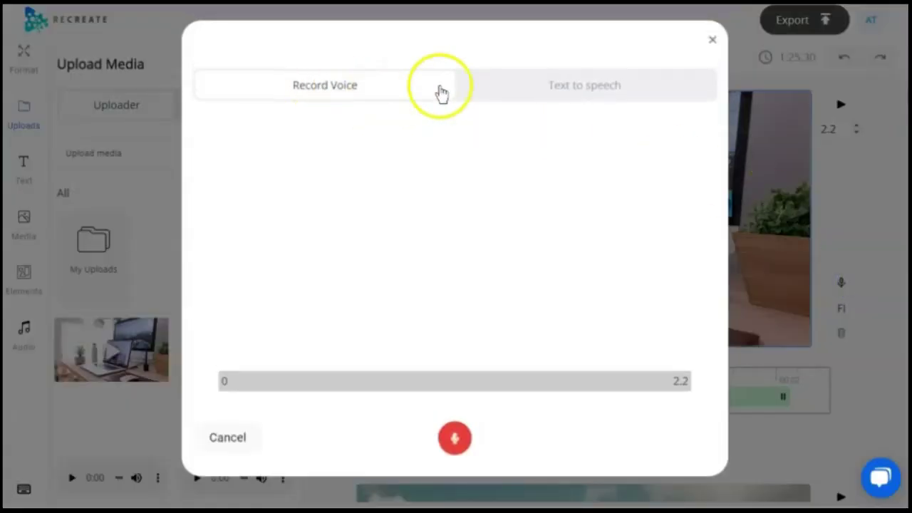
pyautogui.click(531, 96)
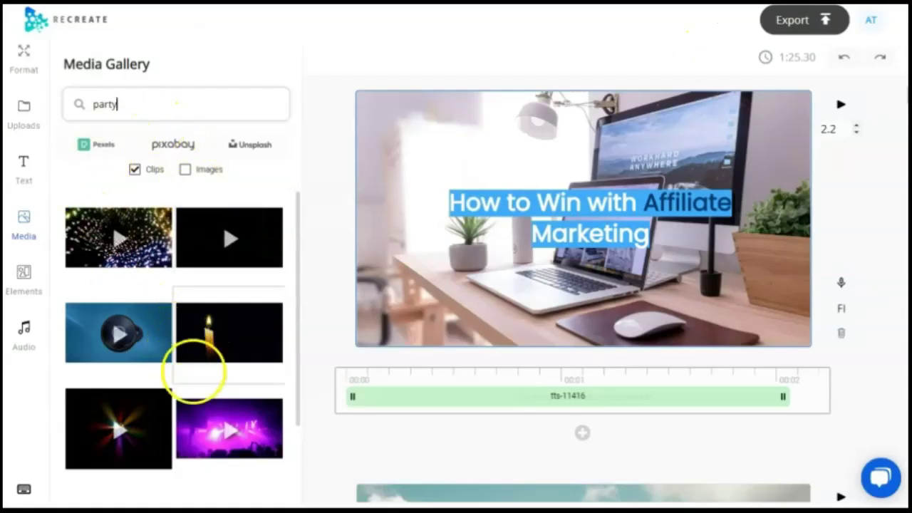
pyautogui.scroll(-3, 206, 377)
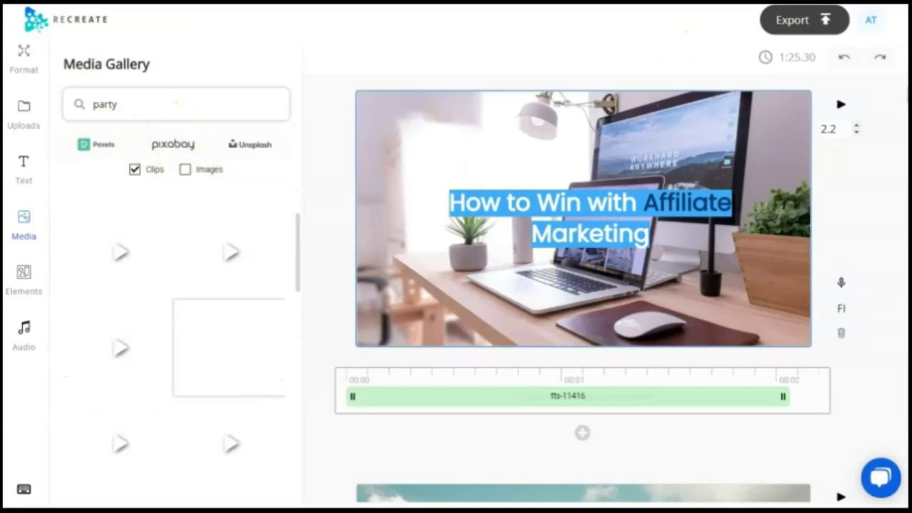
pyautogui.scroll(-5, 175, 342)
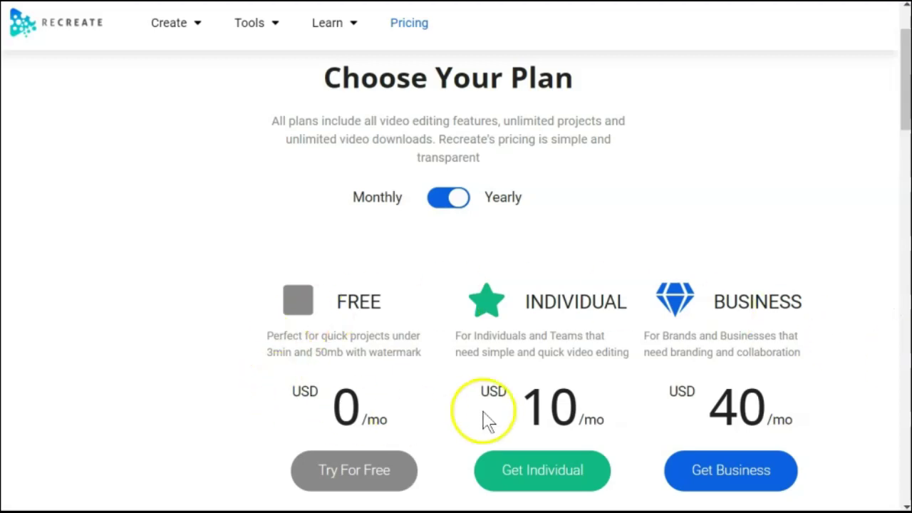
# - Compare monthly and yearly pricing of the Free, Individual and Business plans, and examine their basics, brand tools and additional features
pyautogui.click(441, 204)
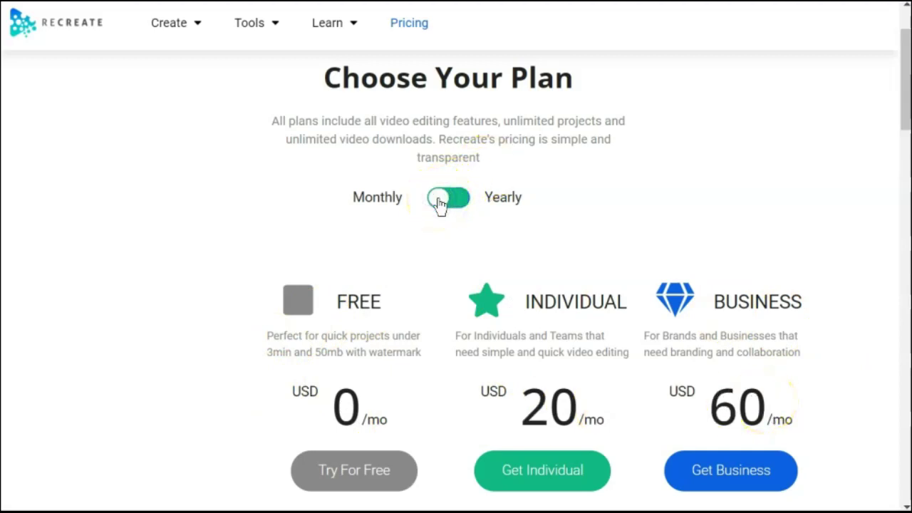
pyautogui.click(441, 205)
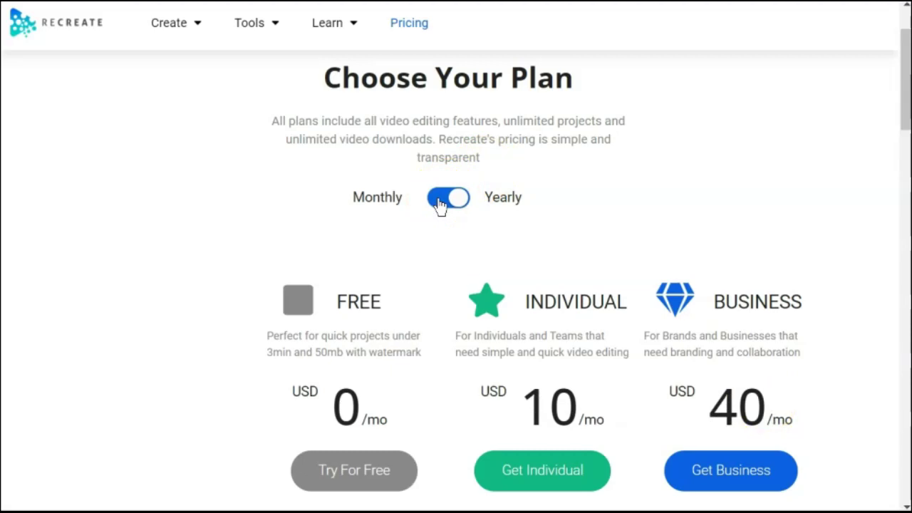
pyautogui.scroll(-3, 855, 233)
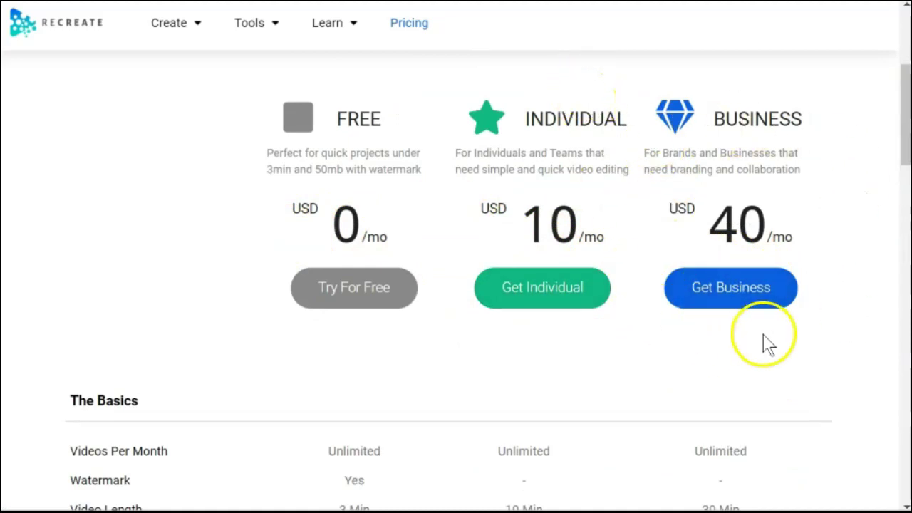
pyautogui.scroll(-3, 786, 389)
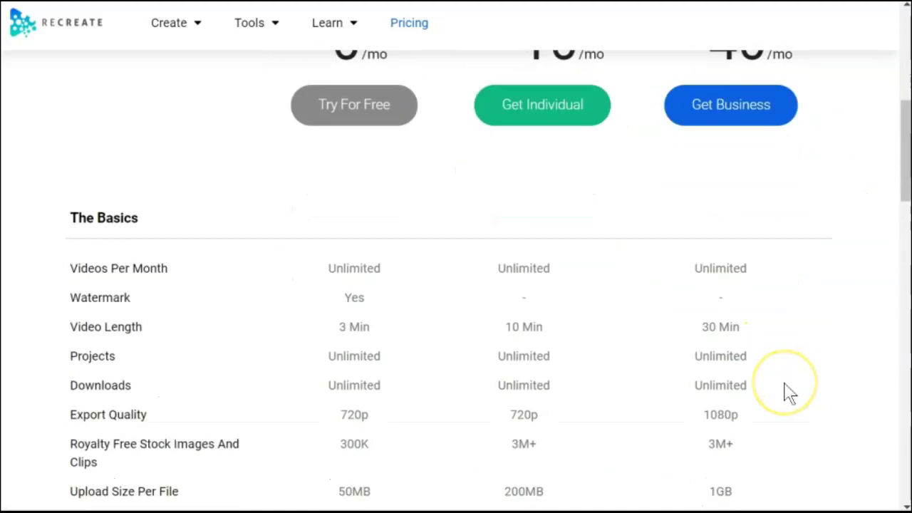
pyautogui.scroll(-2, 790, 392)
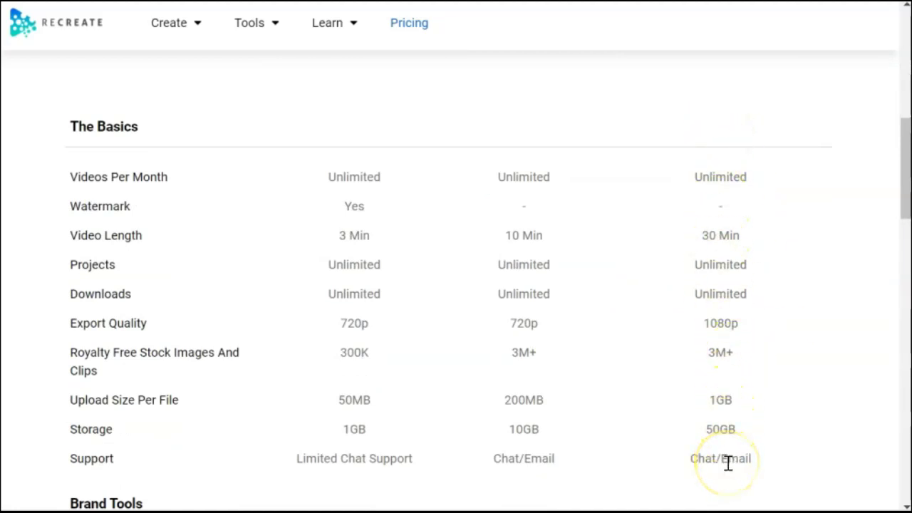
pyautogui.scroll(-3, 851, 468)
pyautogui.scroll(-4, 851, 468)
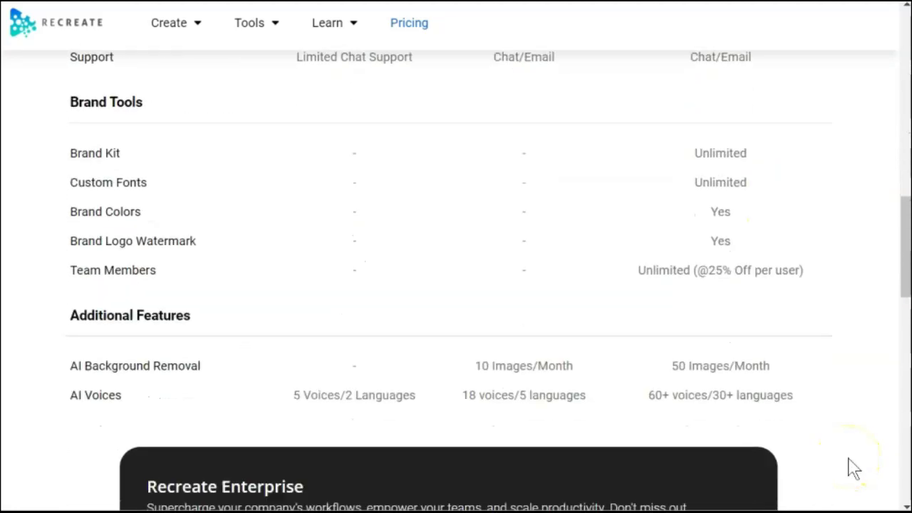